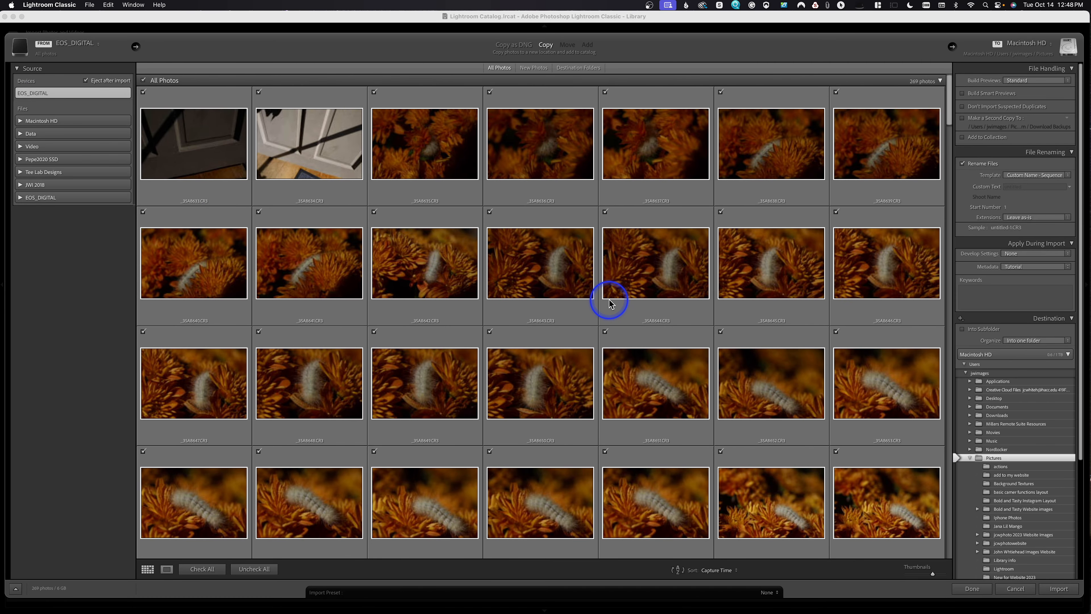
Step: Look through the photos on the EOS_DIGITAL card, preview the first one enlarged and return to the thumbnail grid
scroll(610, 301, "down", 15)
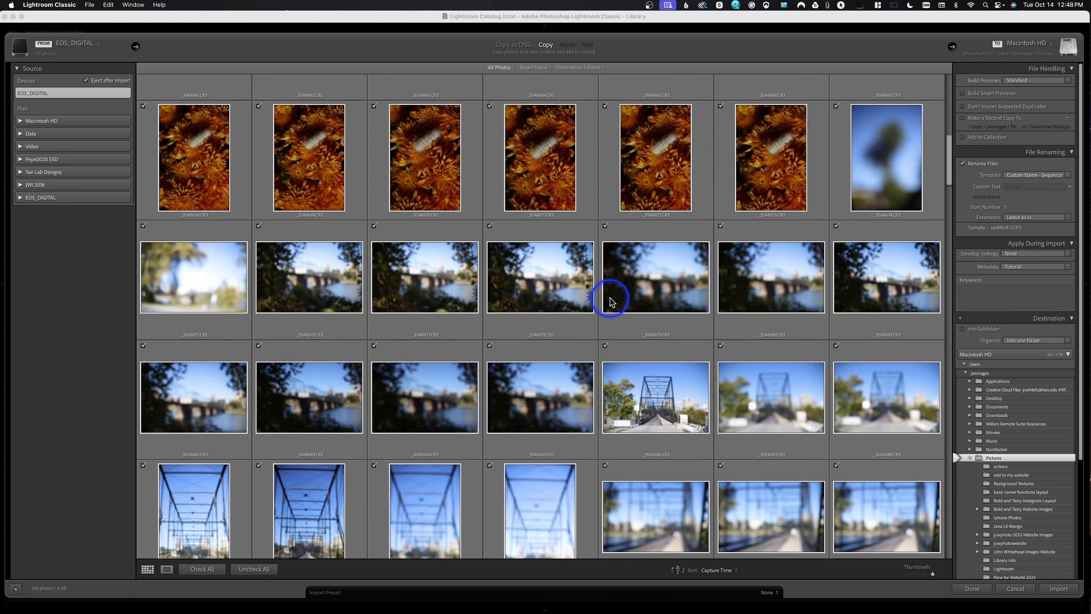
scroll(610, 297, "down", 13)
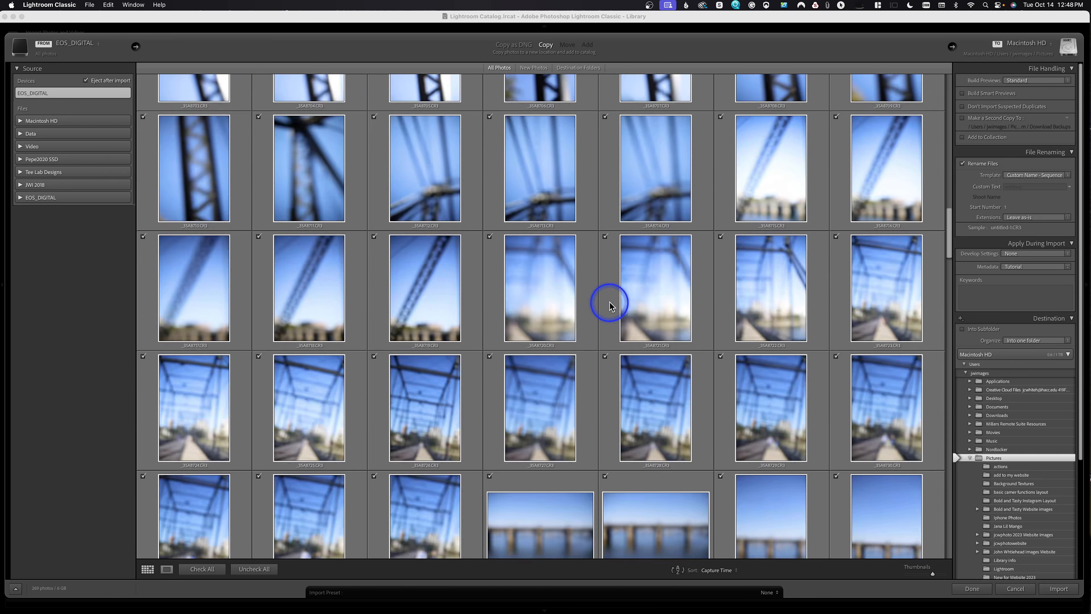
scroll(609, 302, "up", 20)
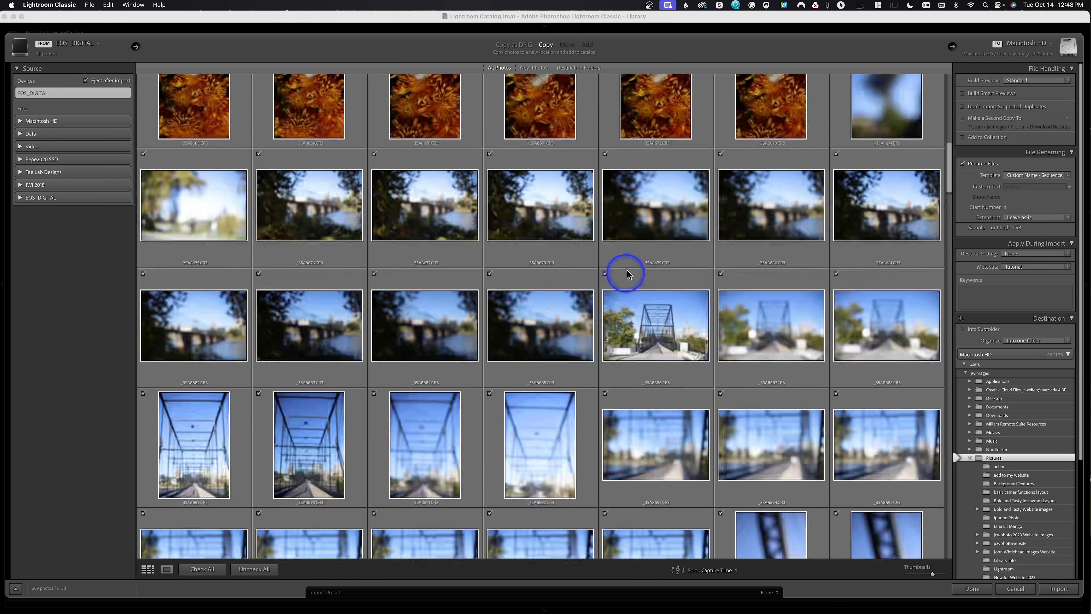
scroll(627, 261, "up", 2)
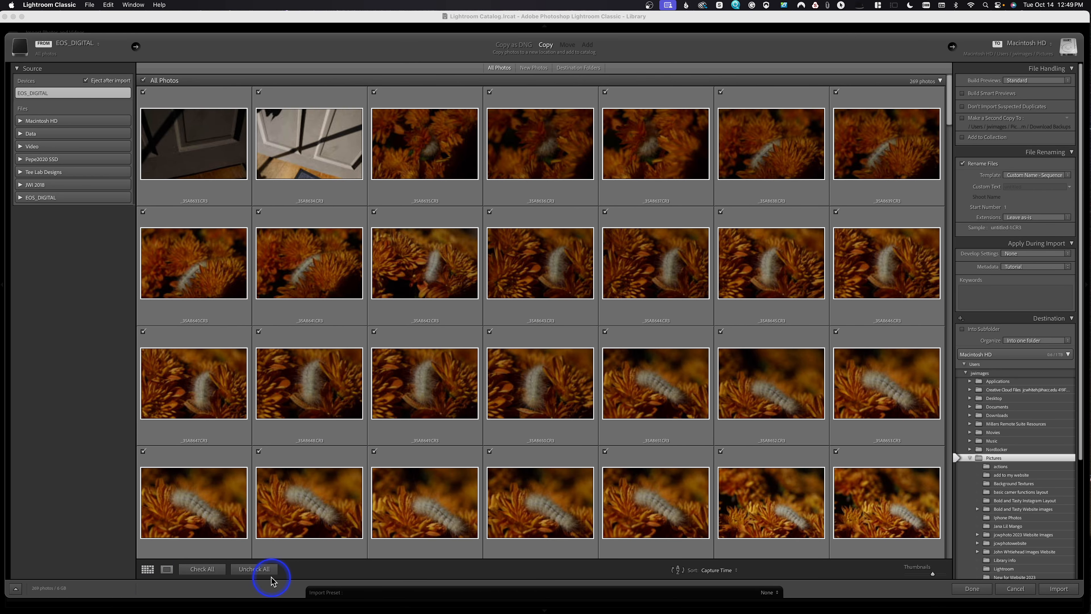
left_click(167, 570)
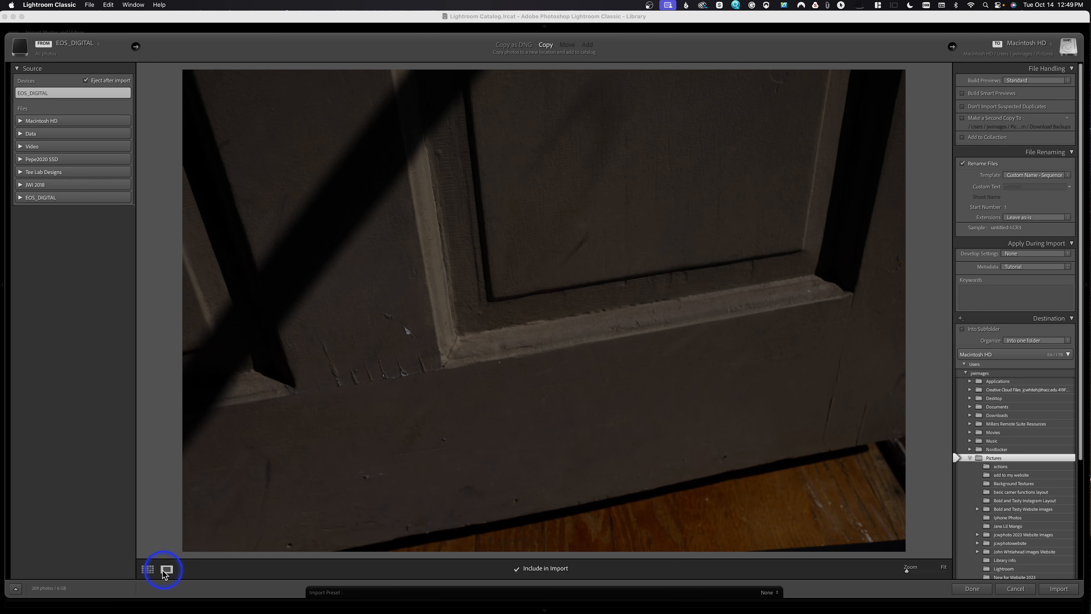
left_click(148, 571)
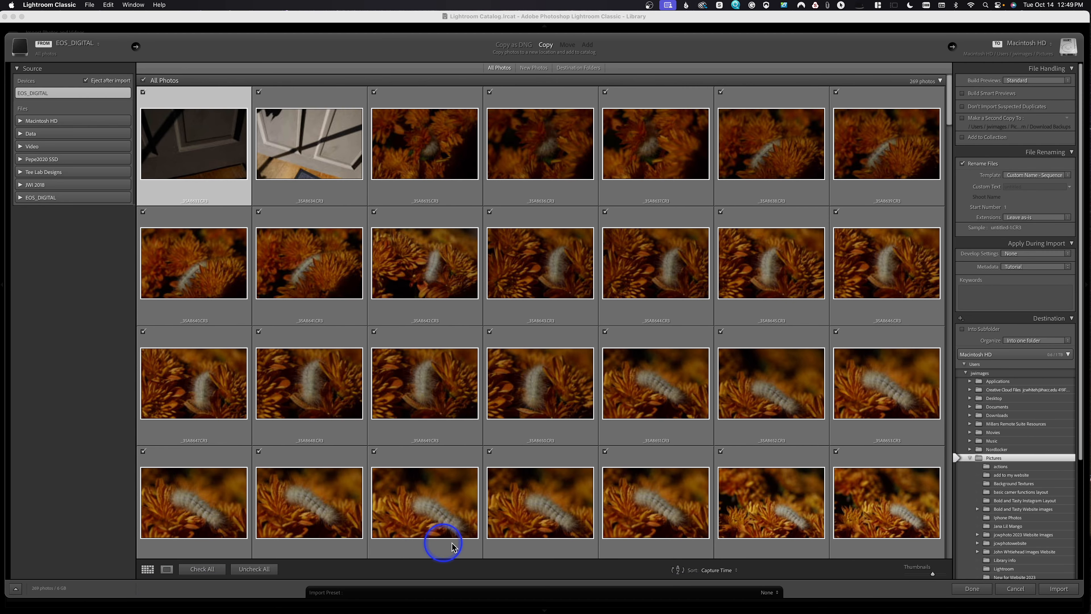
Step: Make the grid thumbnails slightly smaller and exclude all photos from the import
mouse_move(932, 576)
left_mouse_down()
mouse_move(920, 577)
mouse_move(930, 577)
left_mouse_up()
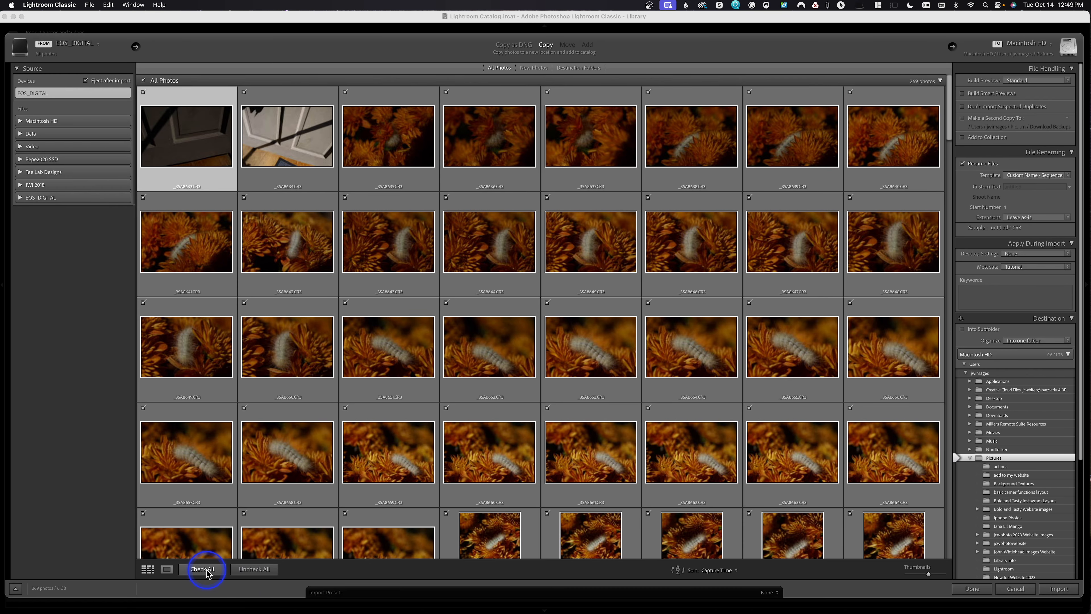
left_click(257, 568)
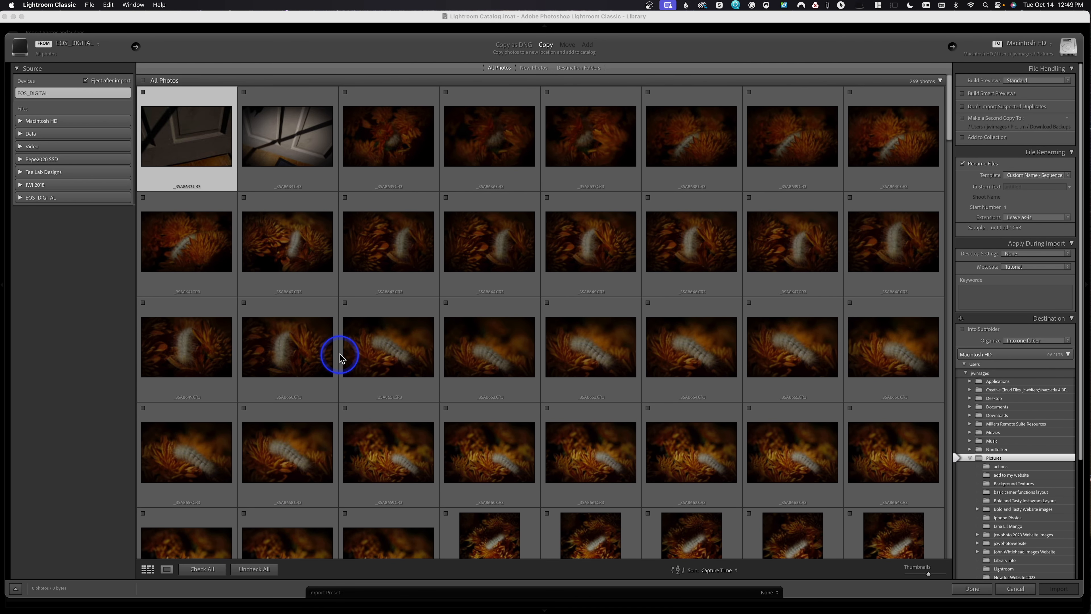
left_click(203, 569)
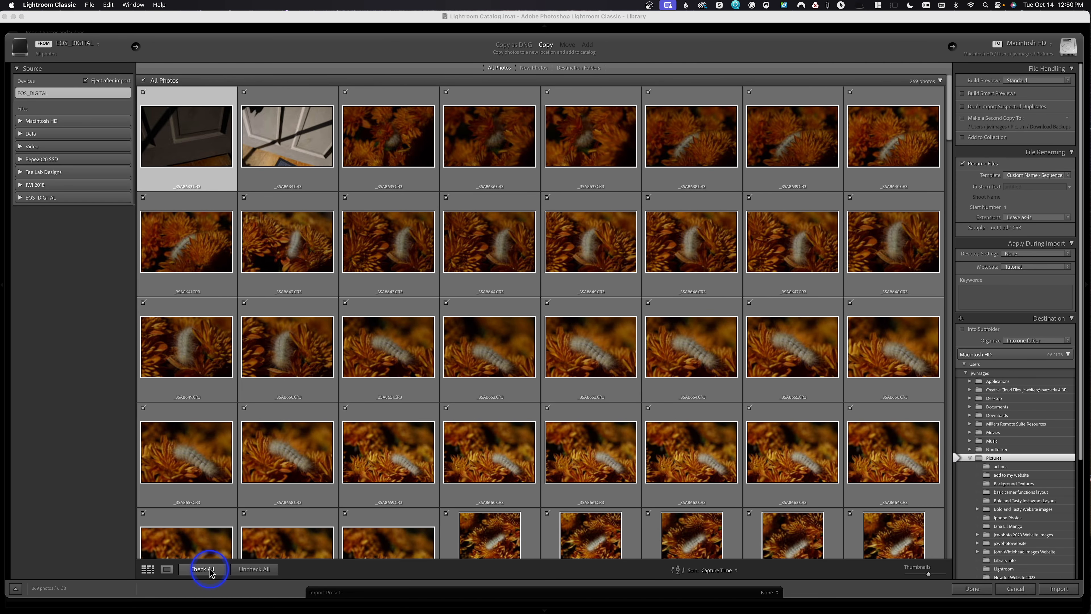
left_click(254, 569)
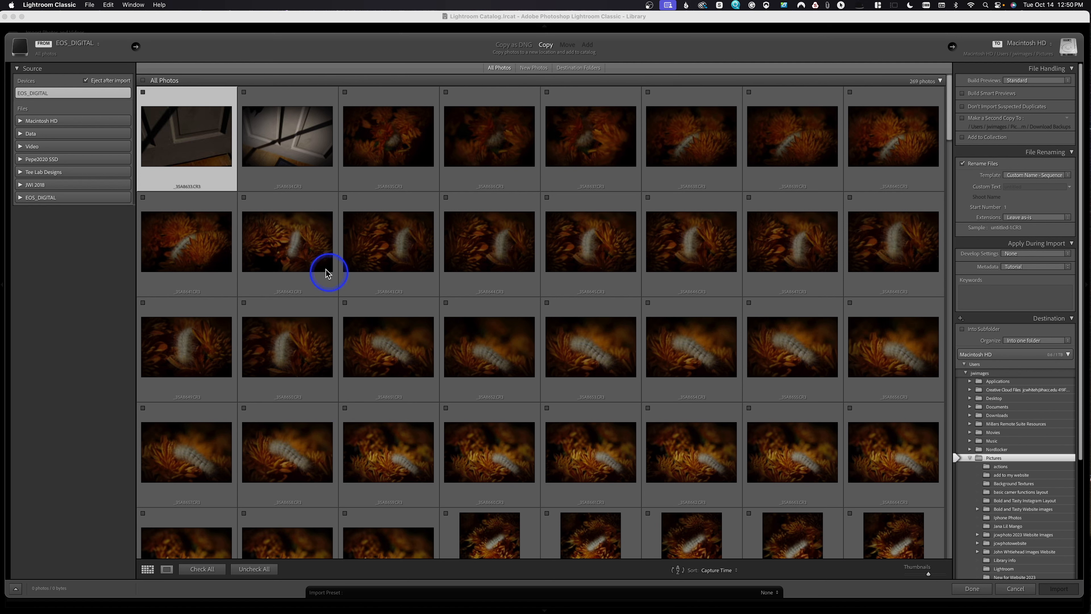
Step: Select the separate photos _35A8642, _35A8645, _35A8647 and _35A8651 together and include them in the import
left_click(296, 247)
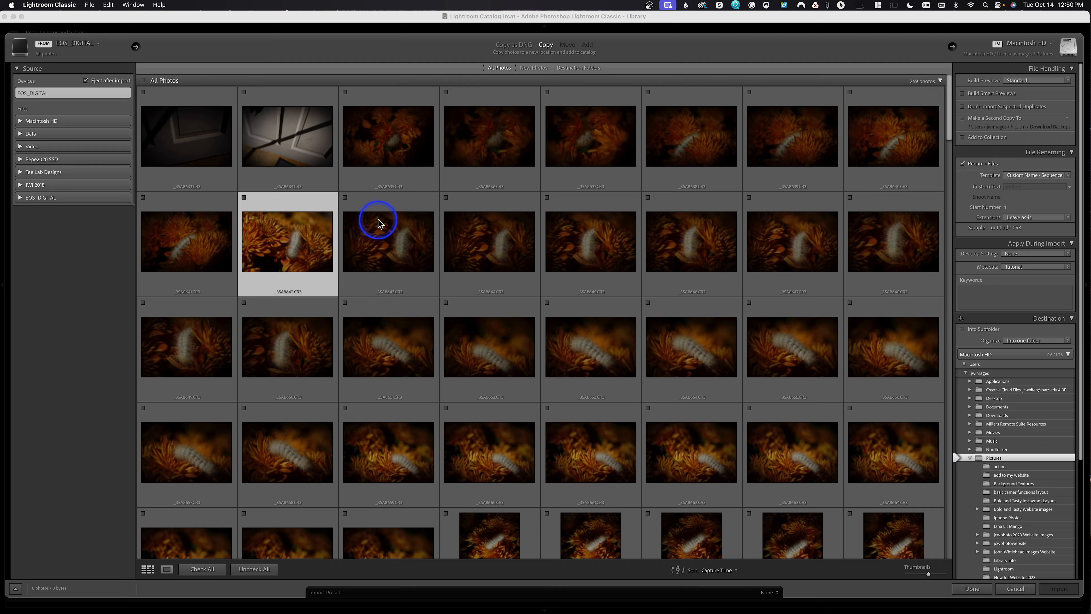
left_click(375, 331, "super")
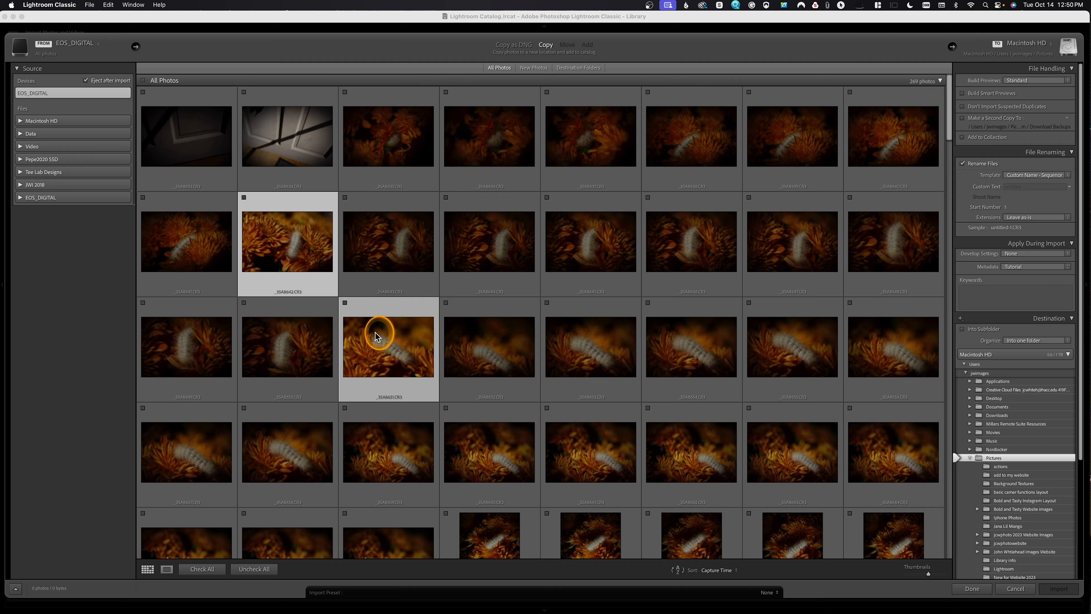
left_click(590, 233, "super")
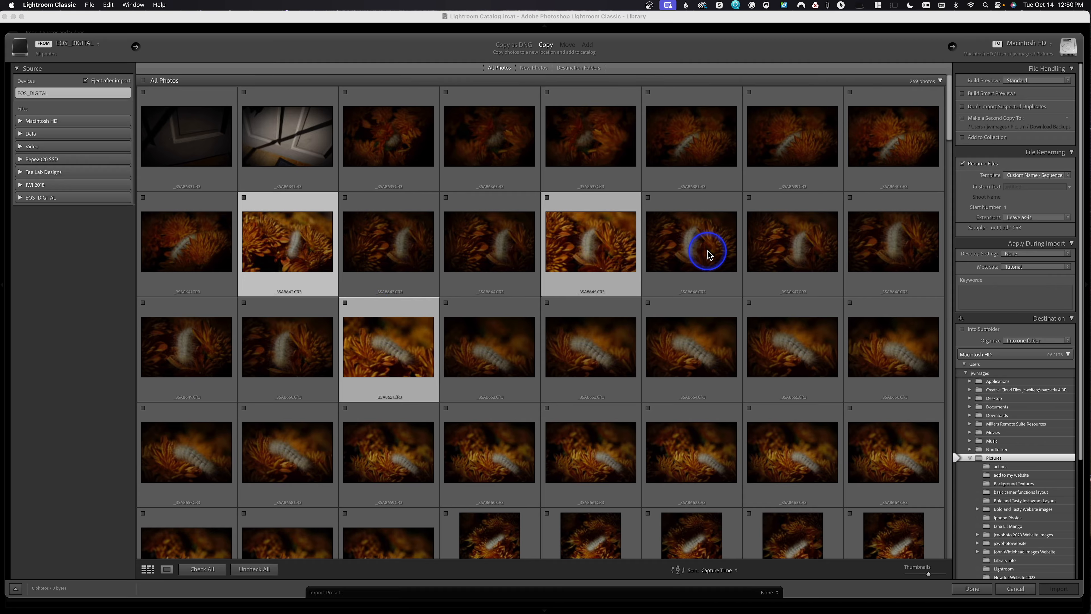
left_click(791, 242, "super")
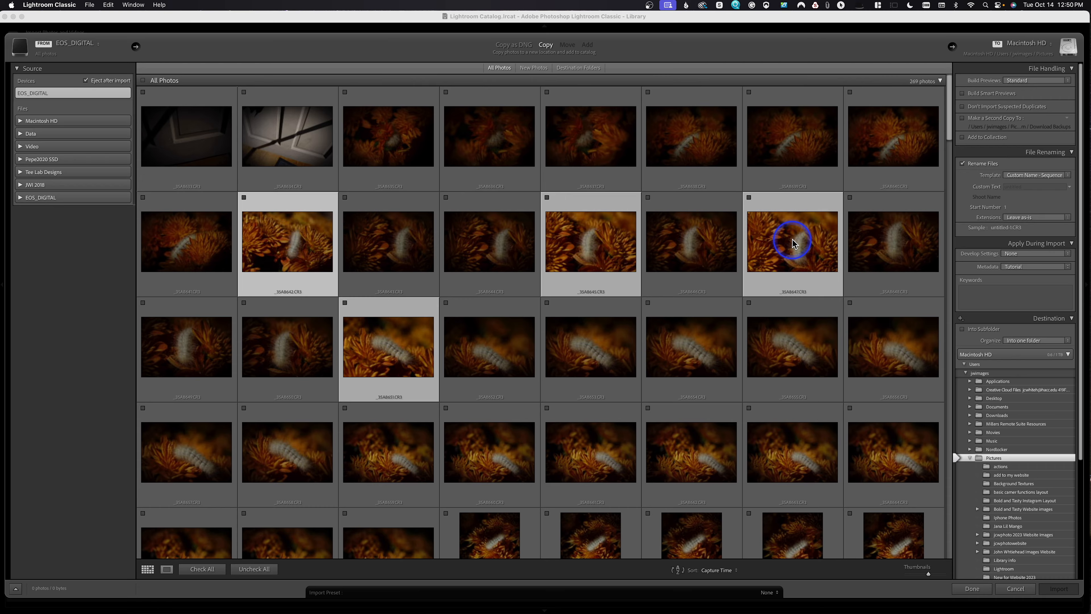
left_click(750, 199)
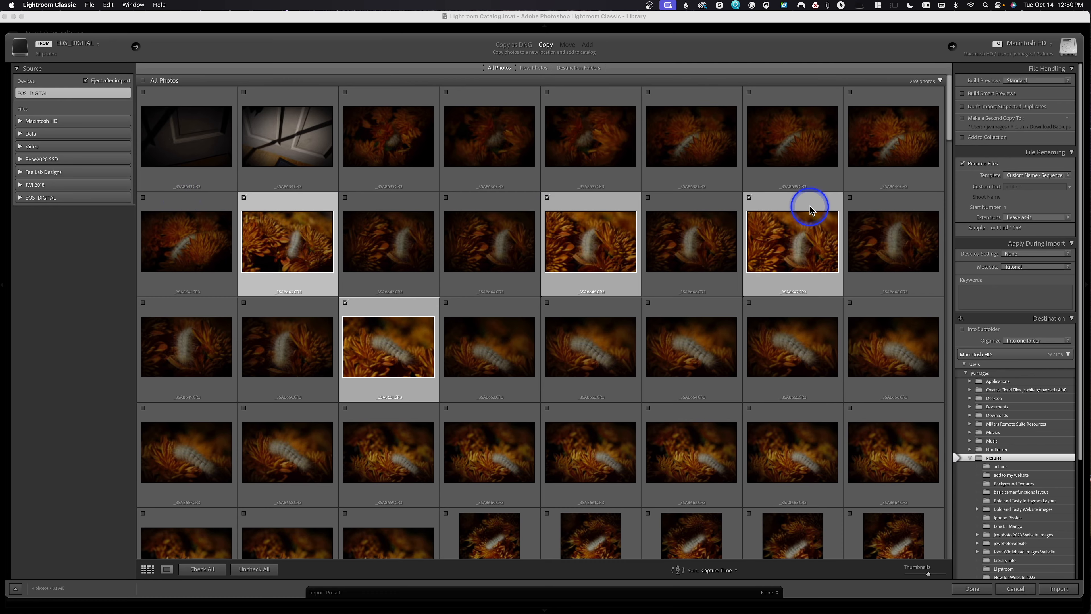
Step: Select the continuous range of photos filling the fourth and fifth grid rows and include them all in the import
left_click(208, 459)
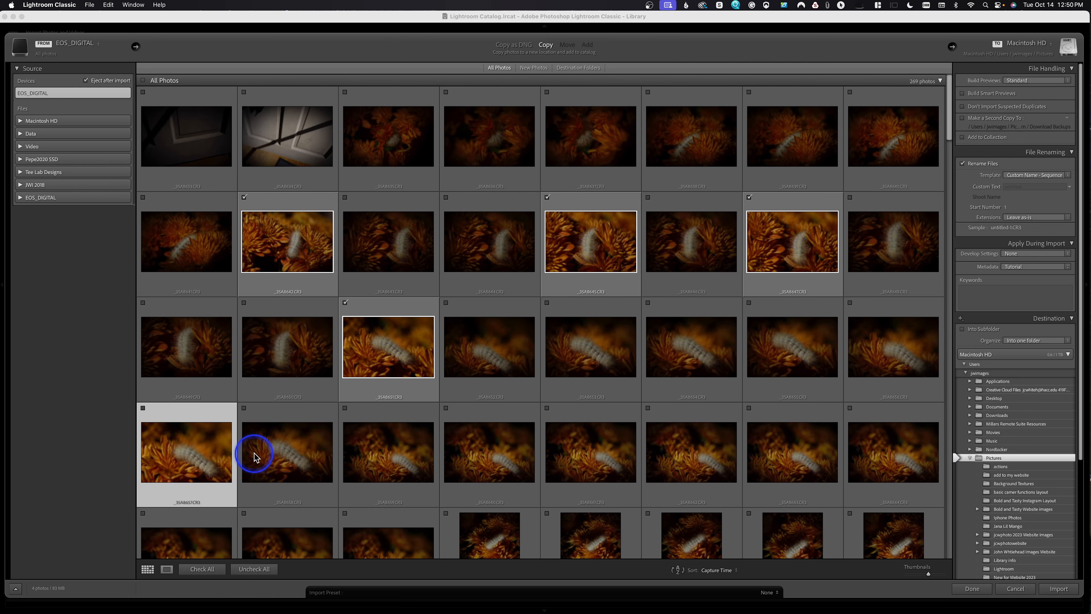
scroll(535, 427, "down", 2)
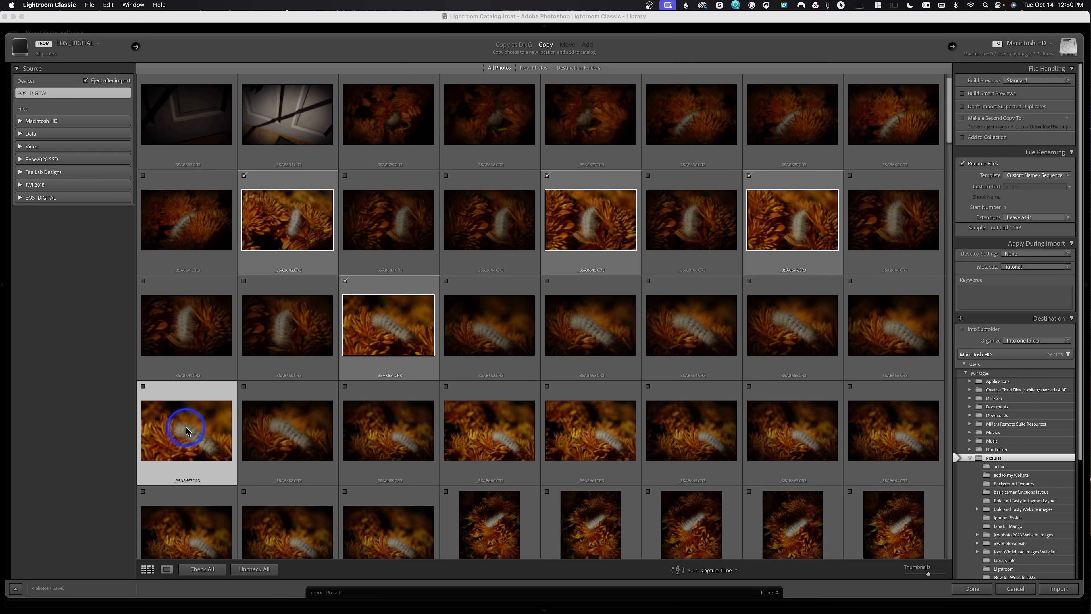
left_click(889, 524, "shift")
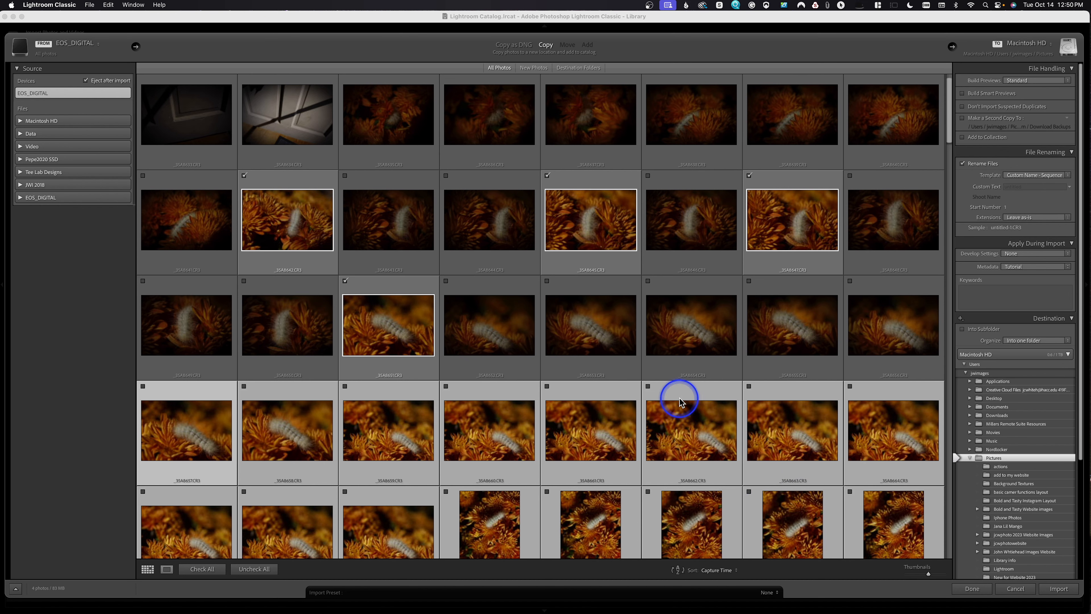
left_click(648, 386)
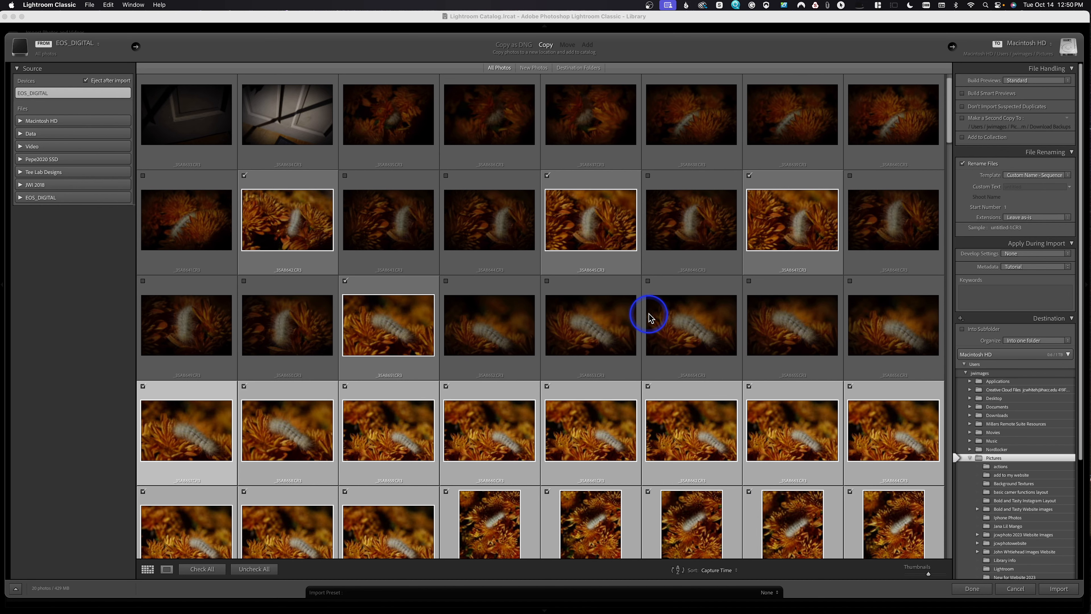
scroll(650, 318, "down", 1)
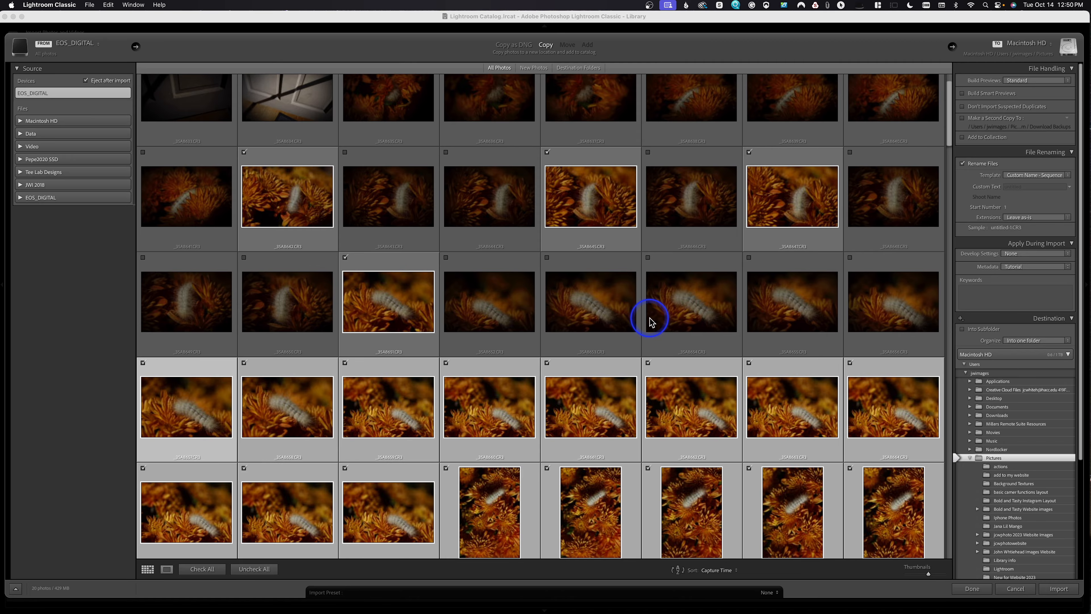
Step: Set the sort order of the import photos to Capture Time
mouse_move(651, 322)
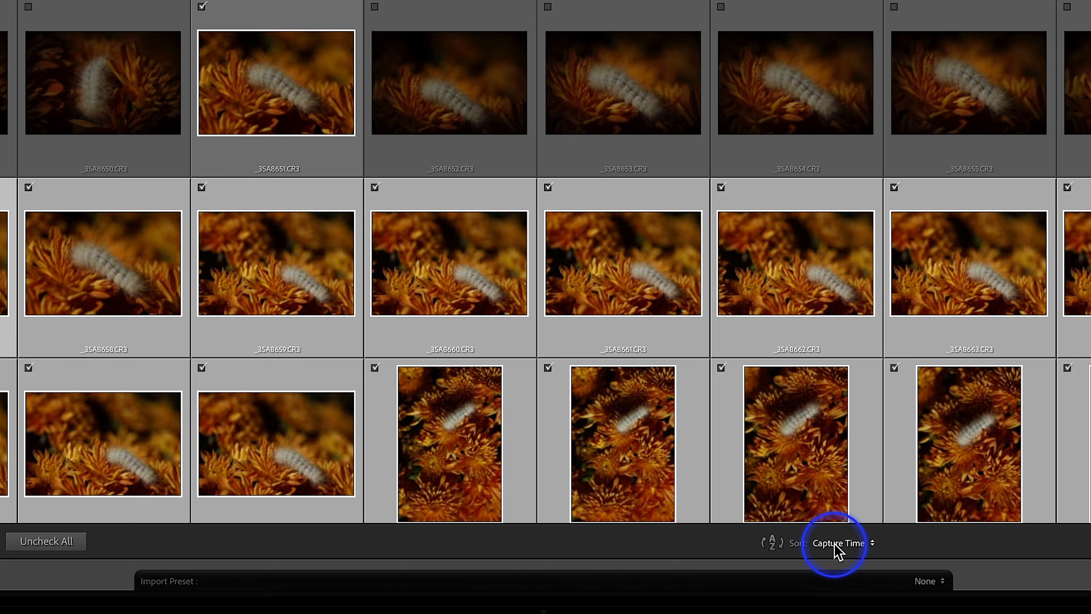
left_click(836, 544)
mouse_move(845, 605)
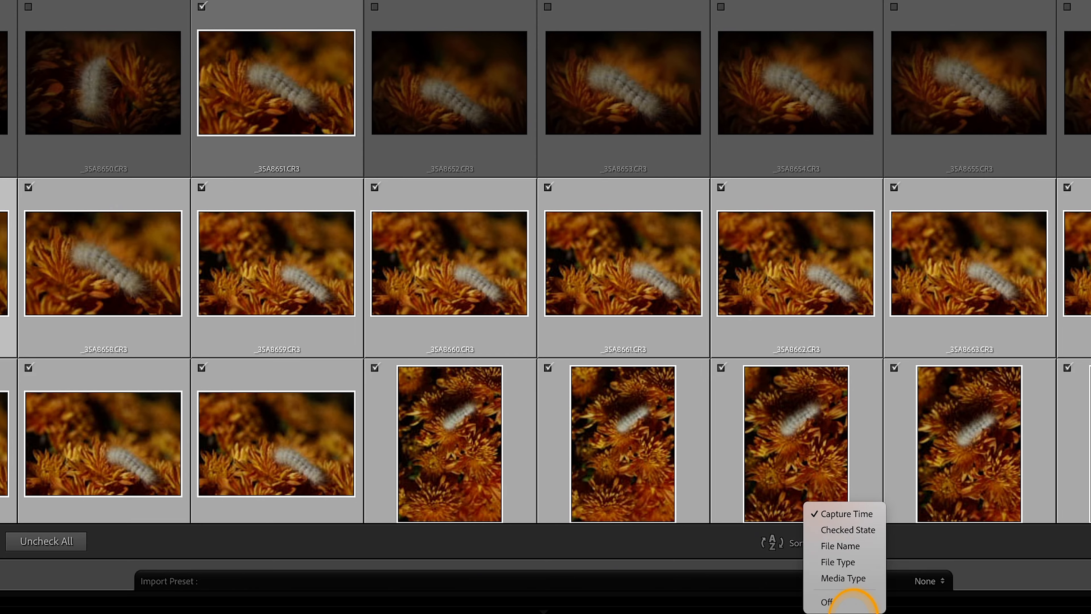
left_click(854, 513)
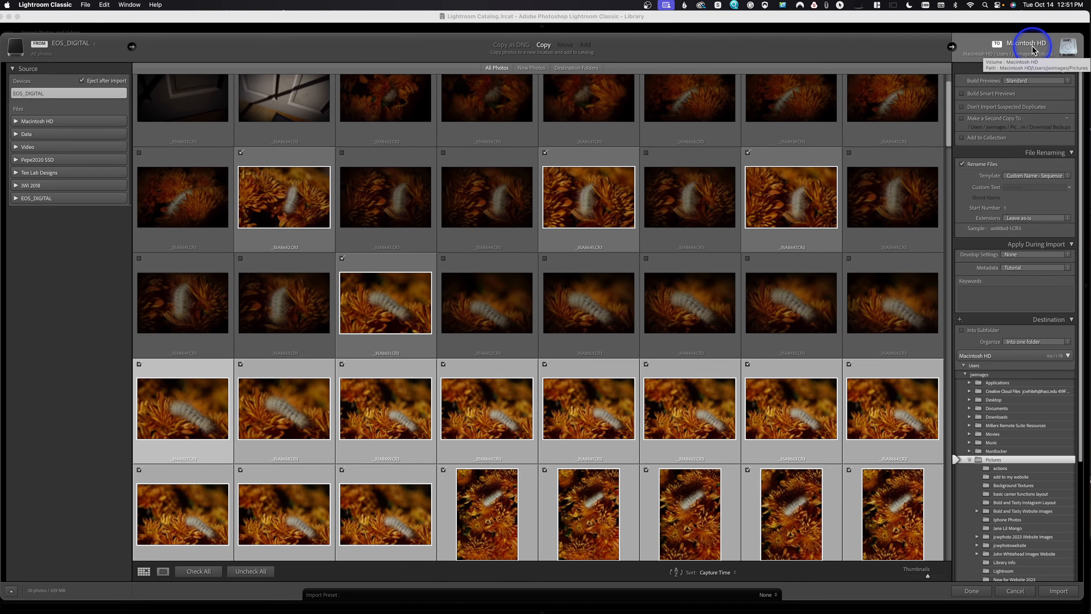
Step: Choose the Pepe2020 SSD drive as the import destination
left_click(1033, 48)
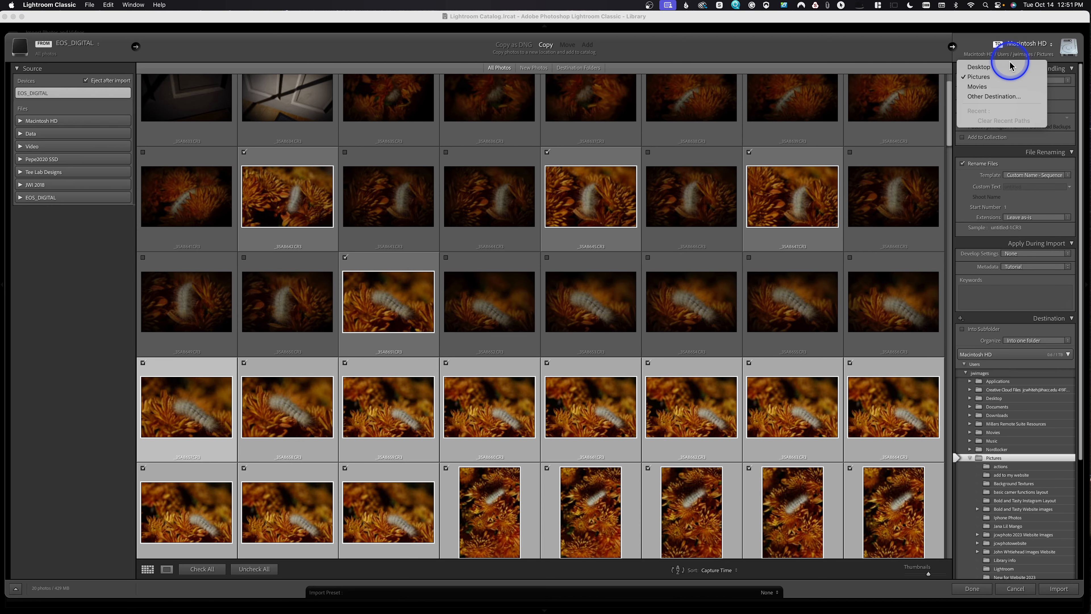
left_click(1011, 95)
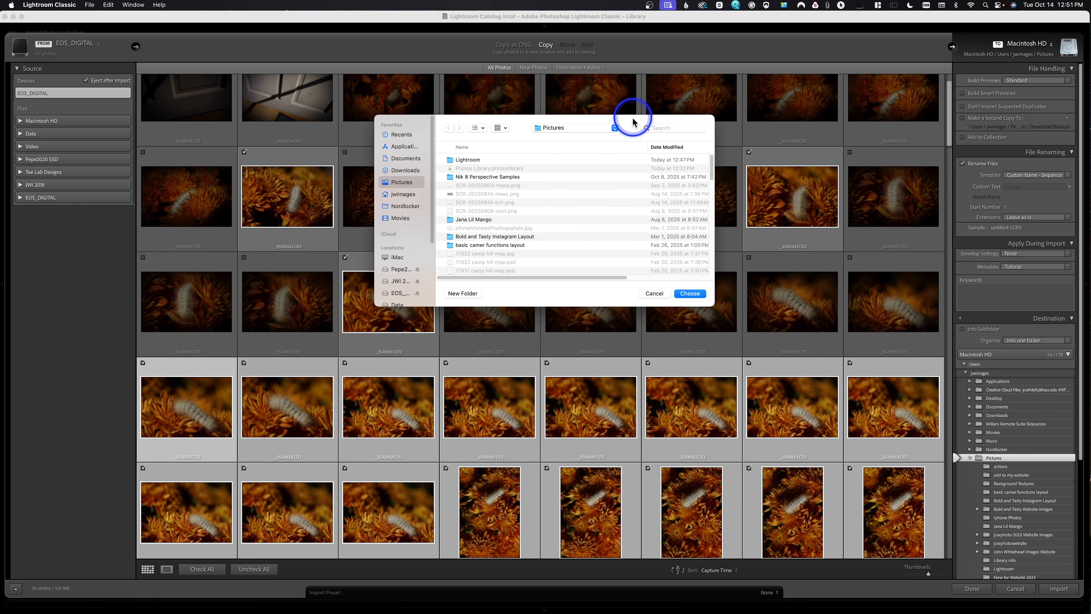
left_click_drag(633, 121, 592, 144)
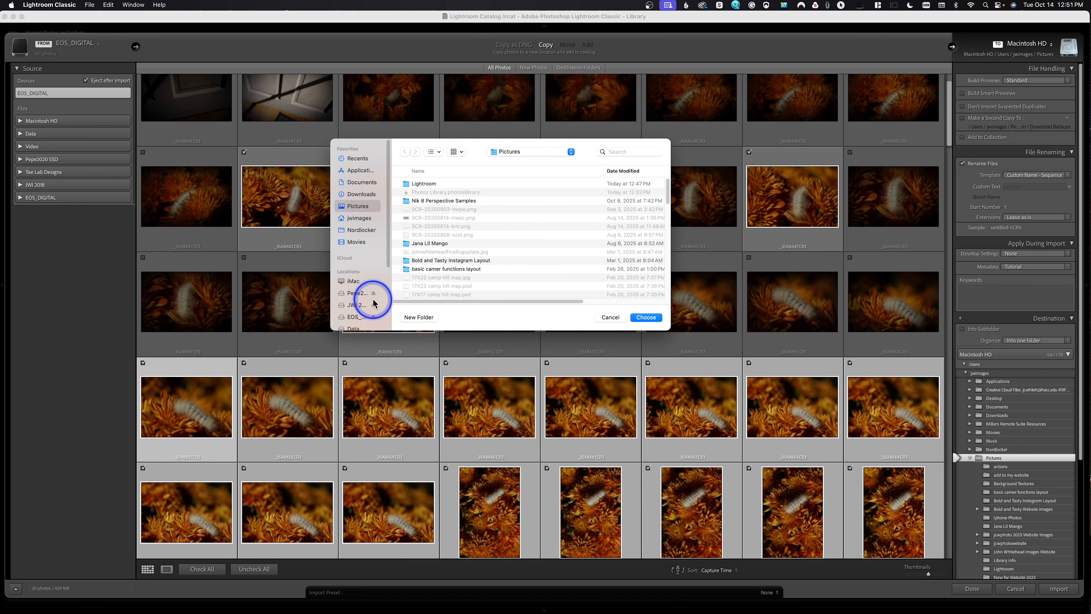
left_click(359, 294)
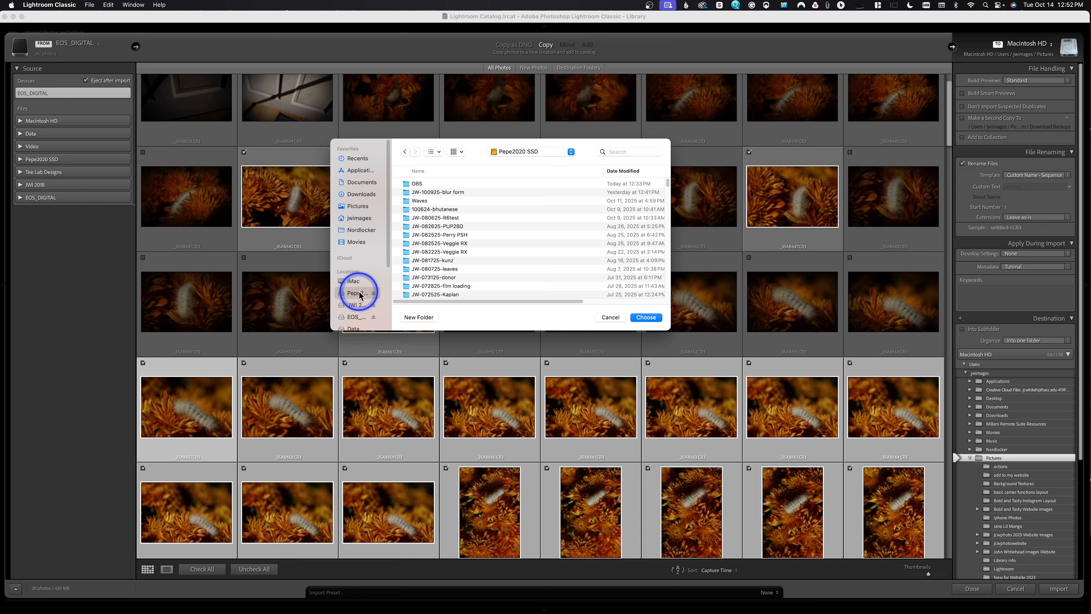
left_click(651, 318)
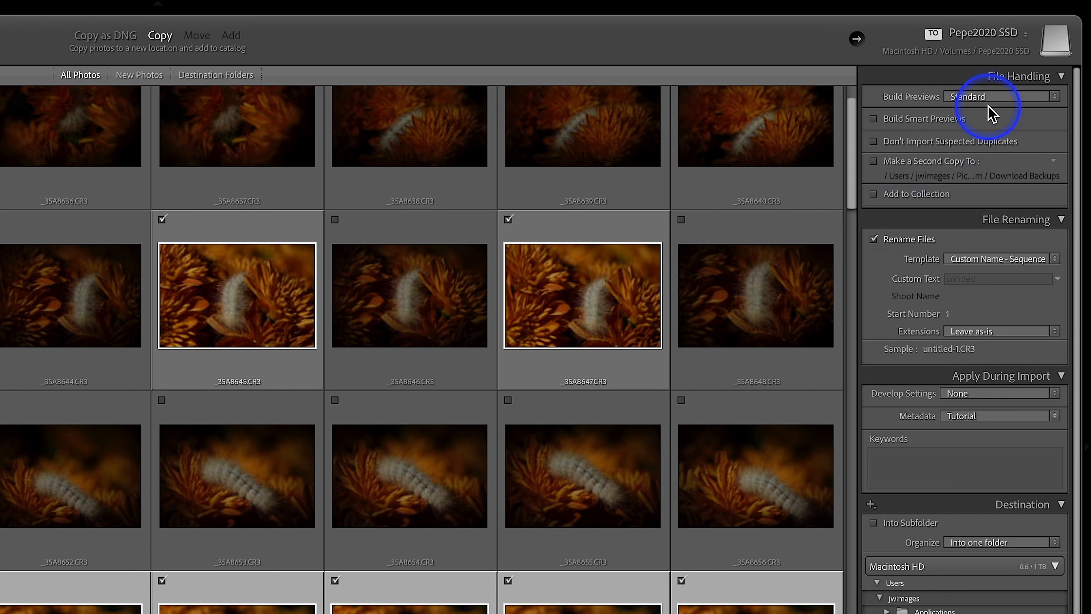
Step: Set Build Previews to Standard and leave the option to make a second copy off
left_click(1055, 98)
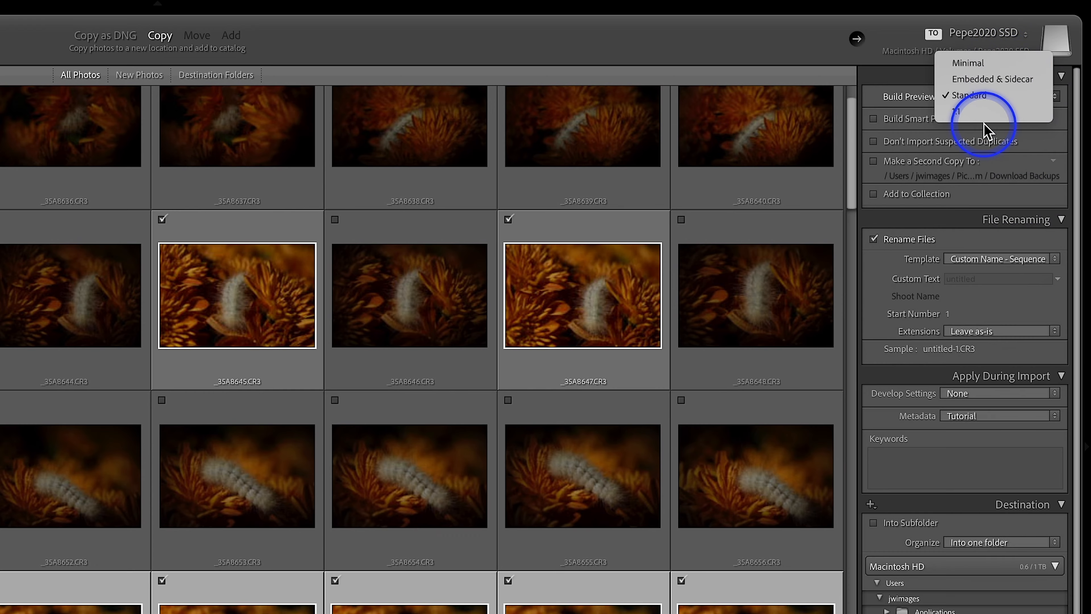
left_click(983, 105)
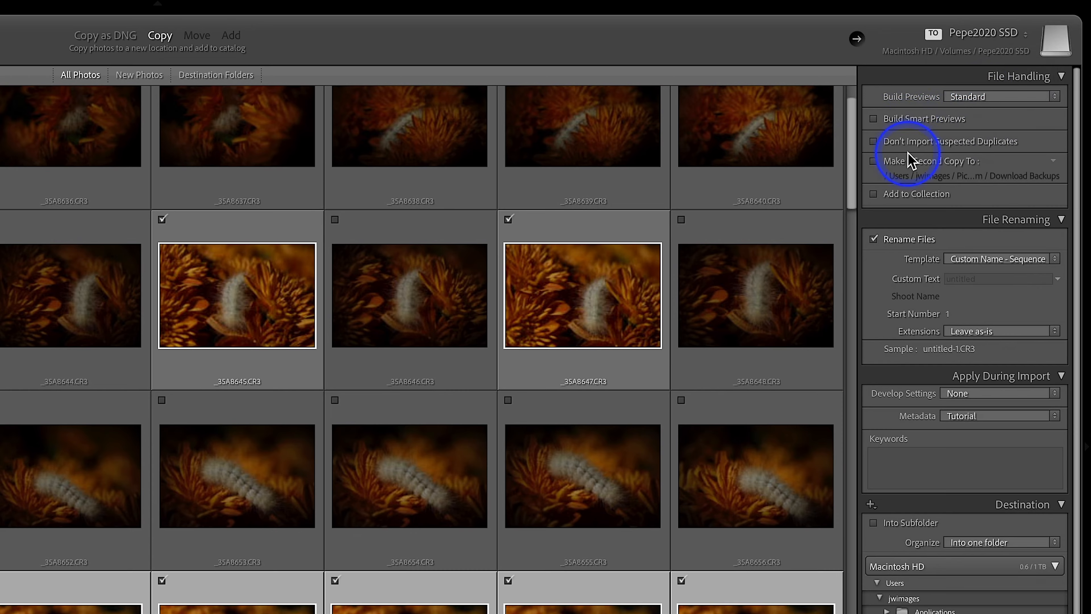
left_click(874, 161)
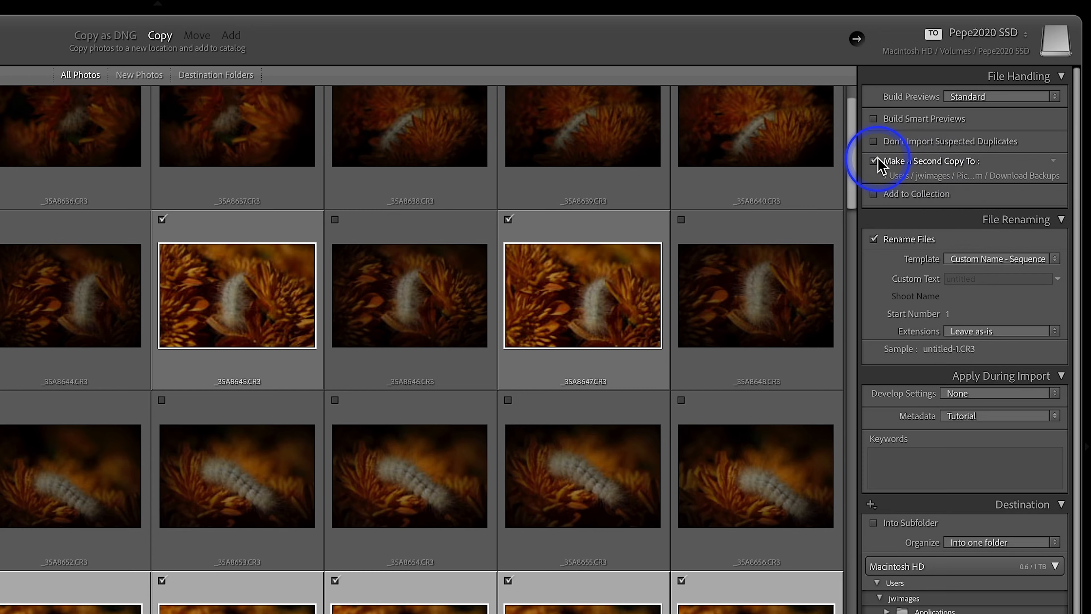
left_click(883, 166)
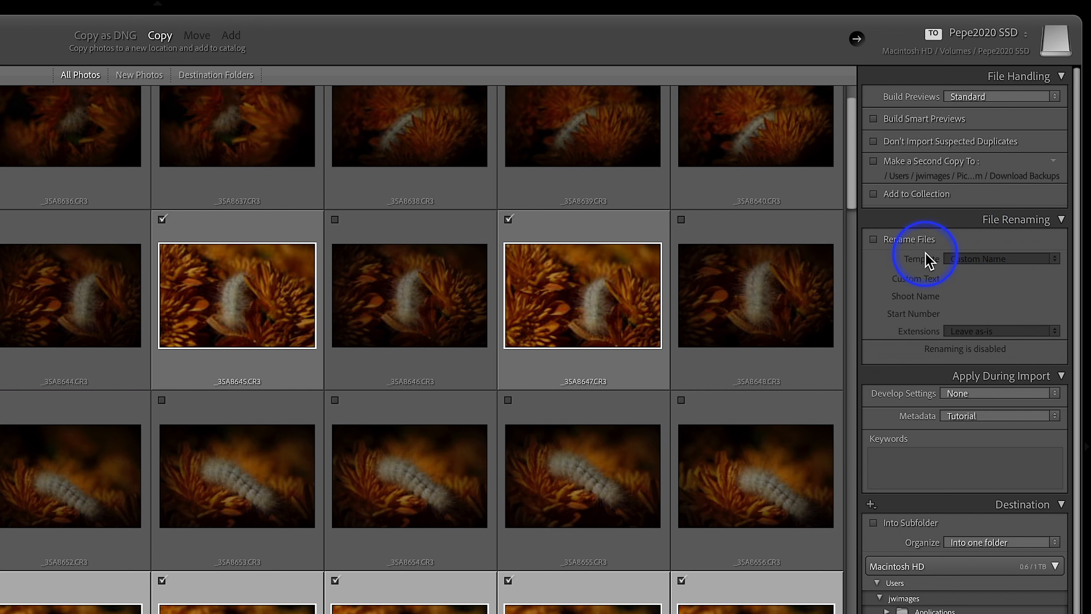
Step: Turn on file renaming for the import with the Custom Name template
left_click(874, 240)
left_click(874, 239)
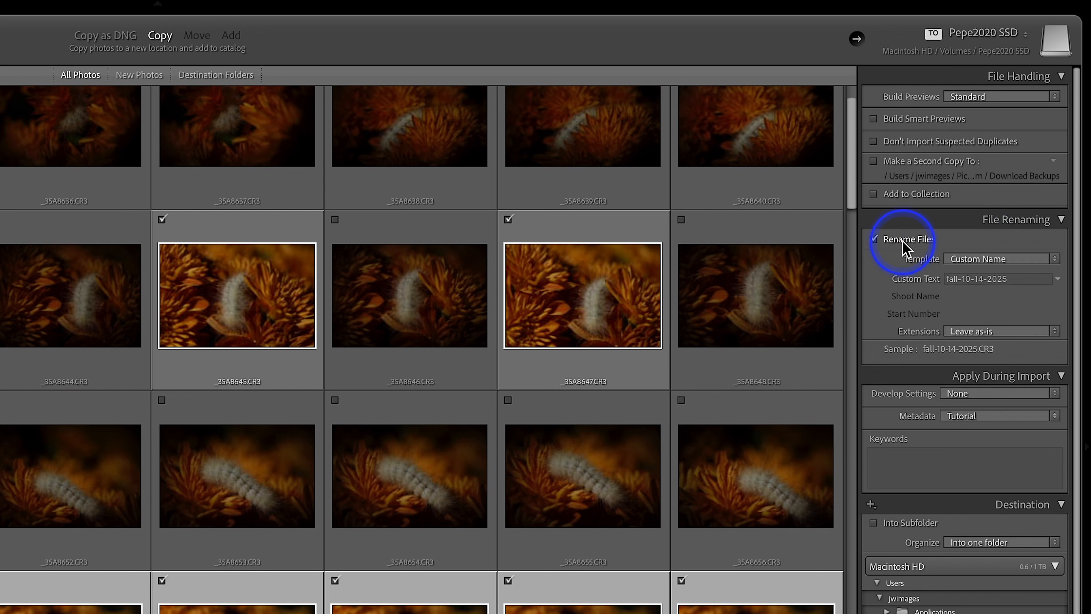
left_click(1012, 259)
left_click(1012, 258)
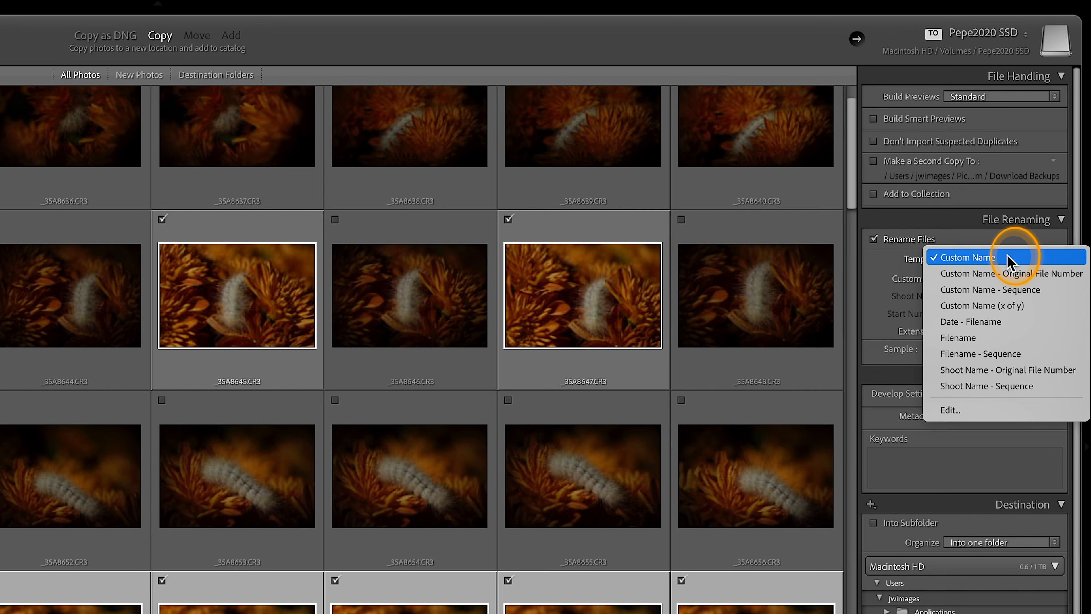
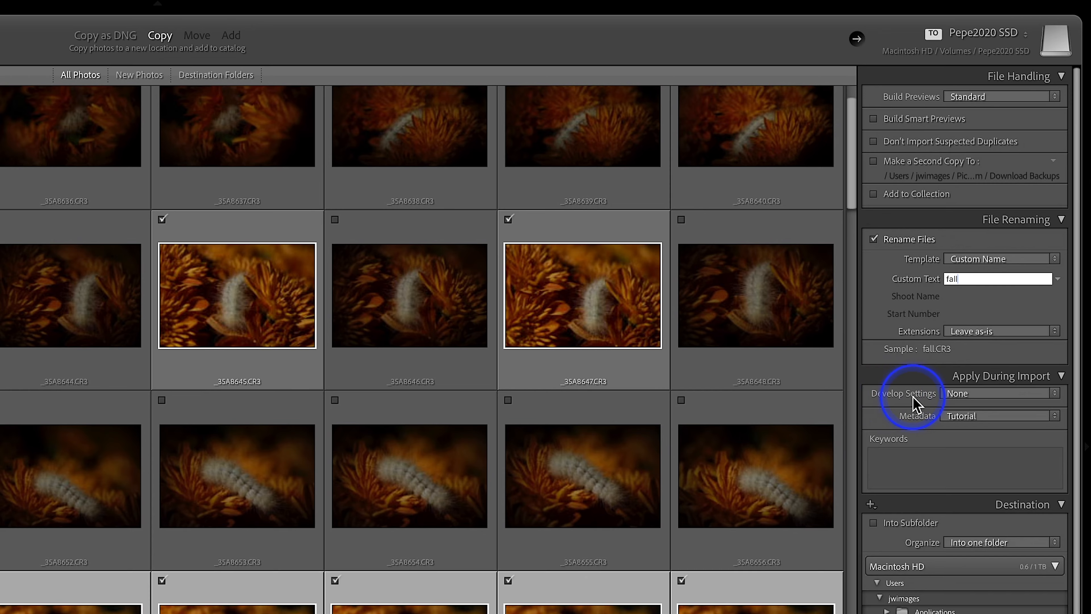
Step: Keep the import's Develop Settings at None and start a new metadata preset named jcw
left_click(983, 394)
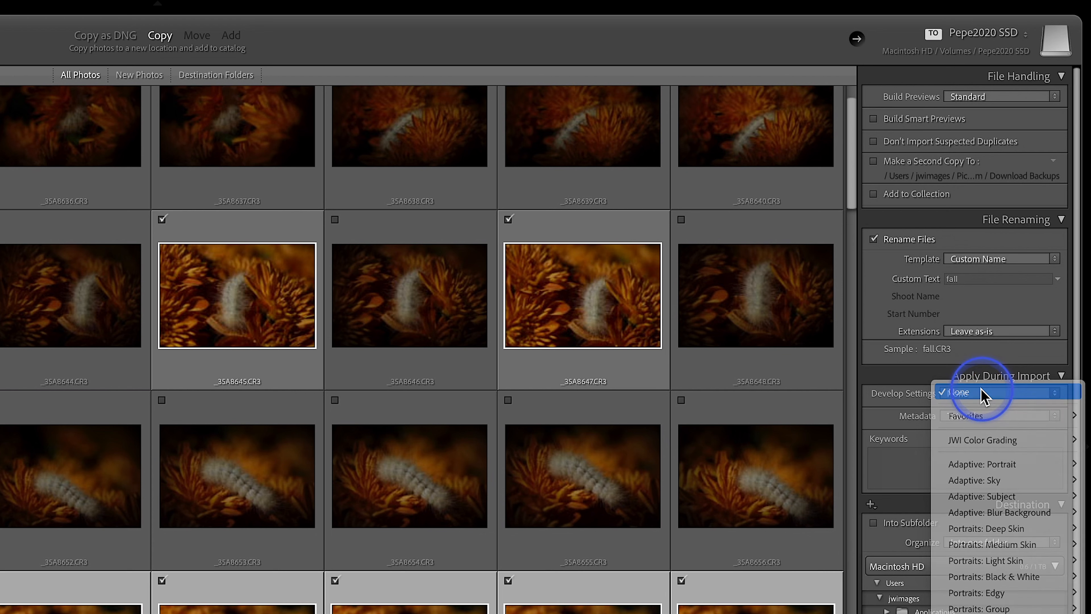
left_click(984, 393)
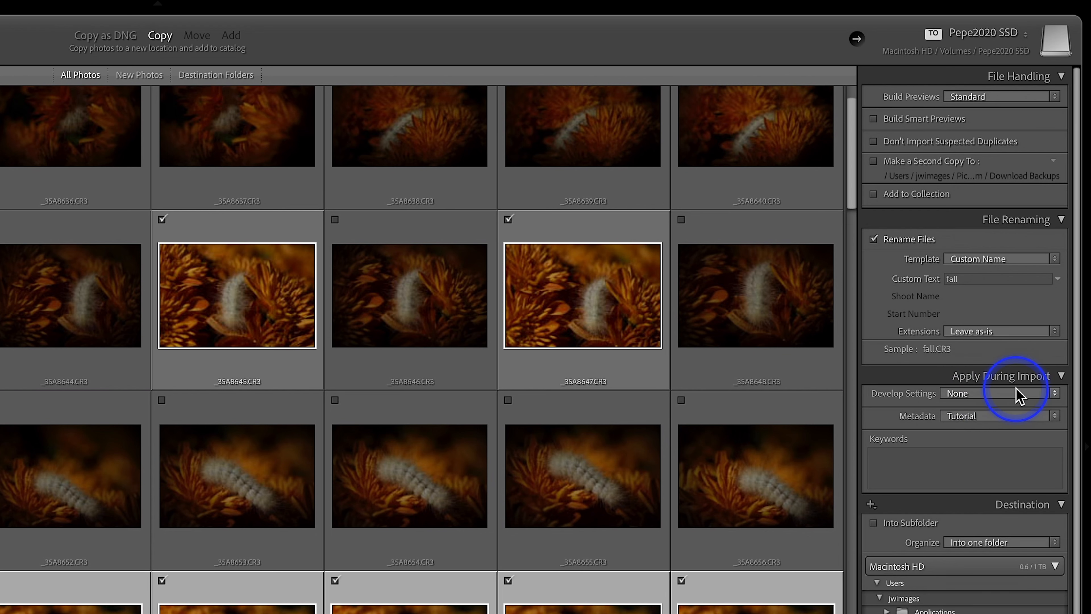
left_click(972, 417)
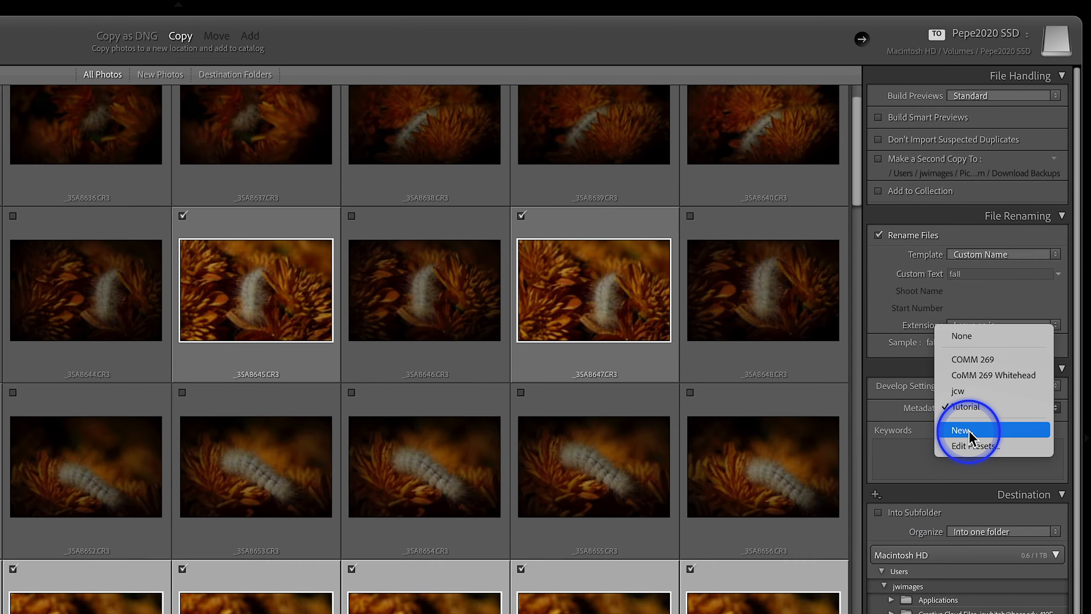
left_click(966, 440)
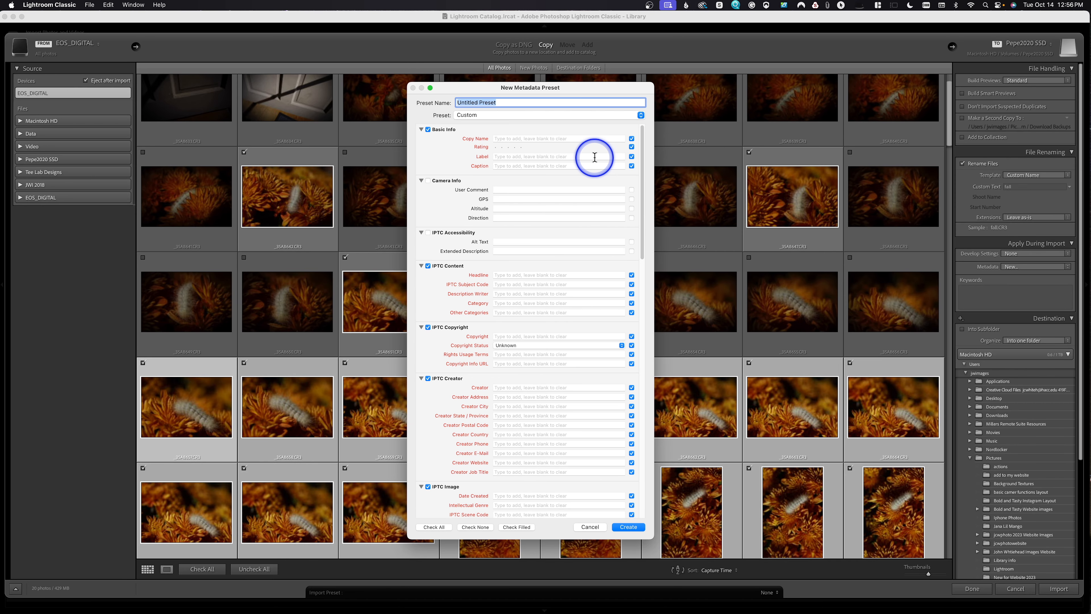
type("jcw")
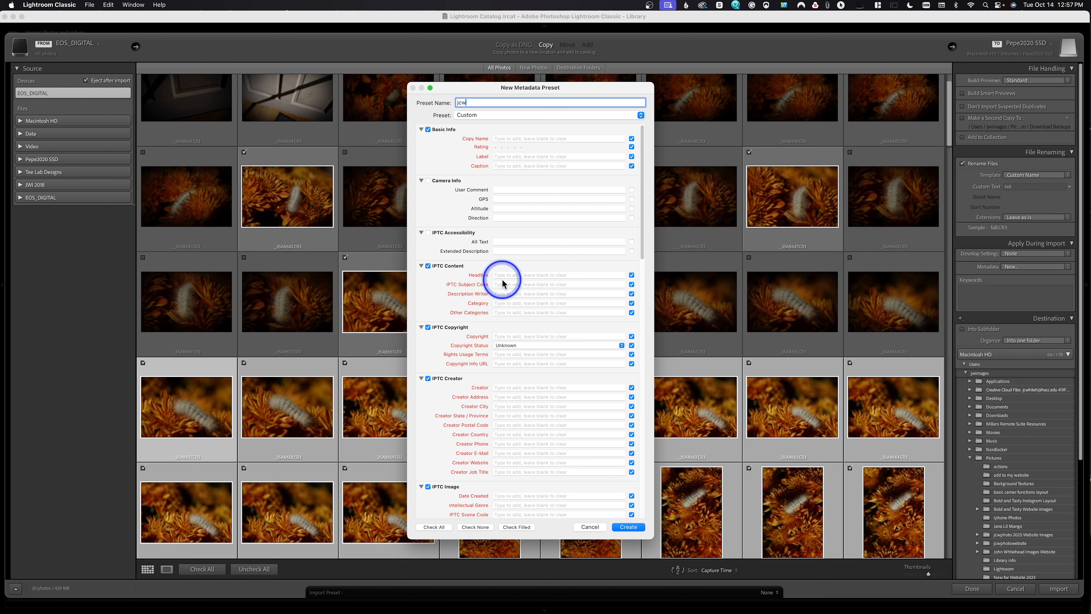
Step: Enter jcw as both the Description Writer and the Copyright in the new metadata preset
left_click(501, 294)
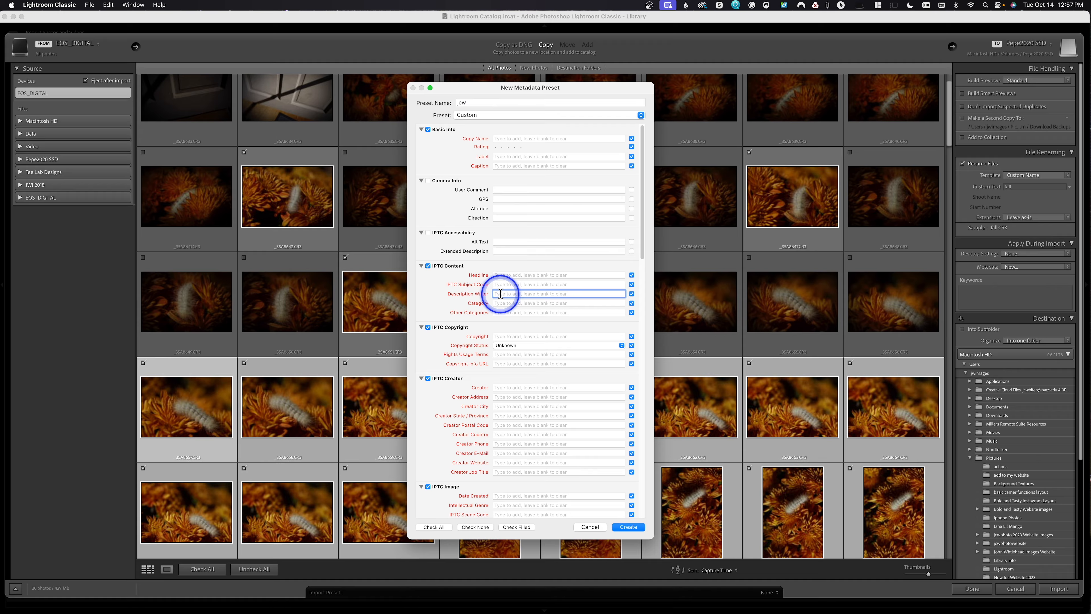
type("jcw")
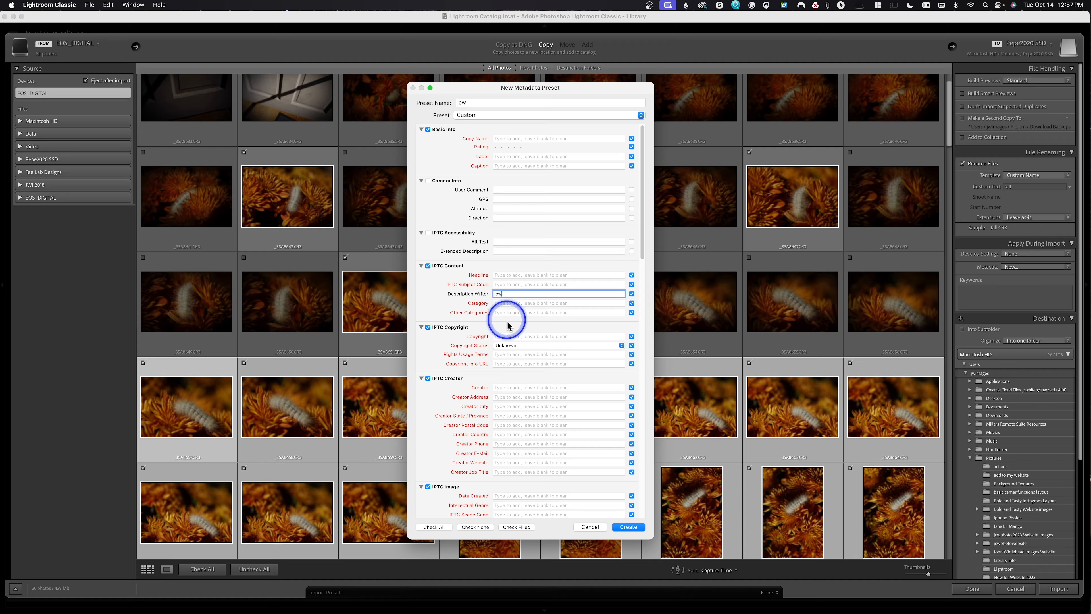
left_click(508, 337)
type("jcw")
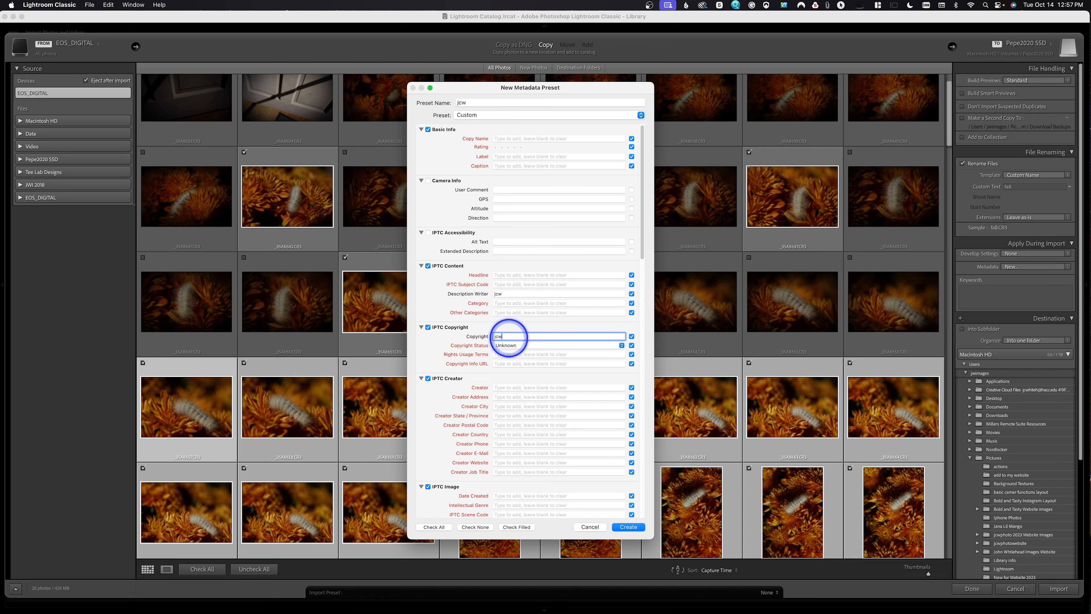
Step: Set the preset's Copyright Status to Copyrighted and its Rights Usage Terms to "no right"
left_click(511, 345)
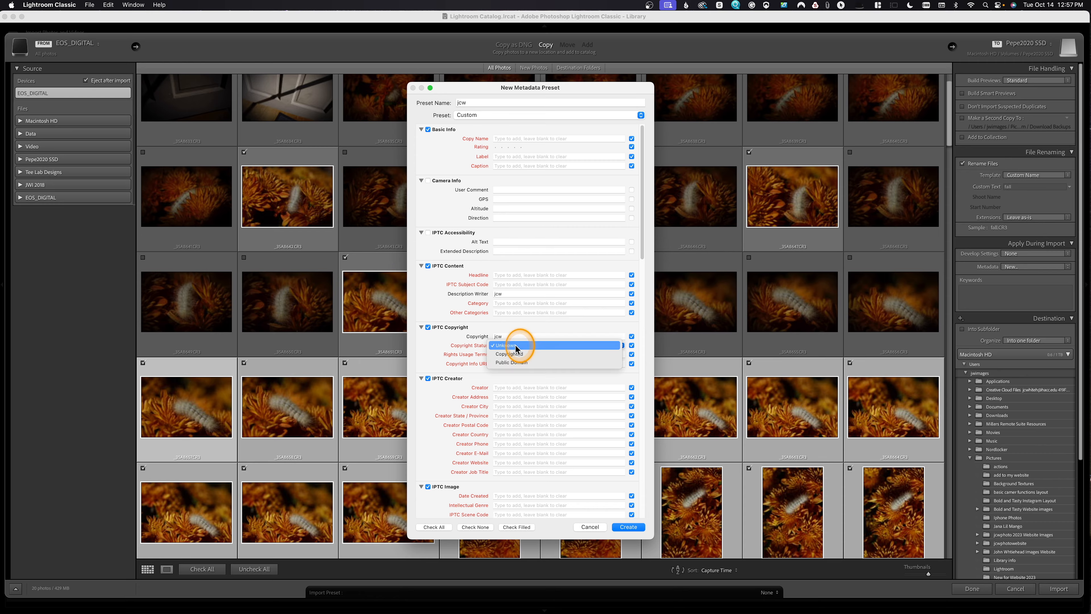
left_click(514, 354)
left_click(512, 354)
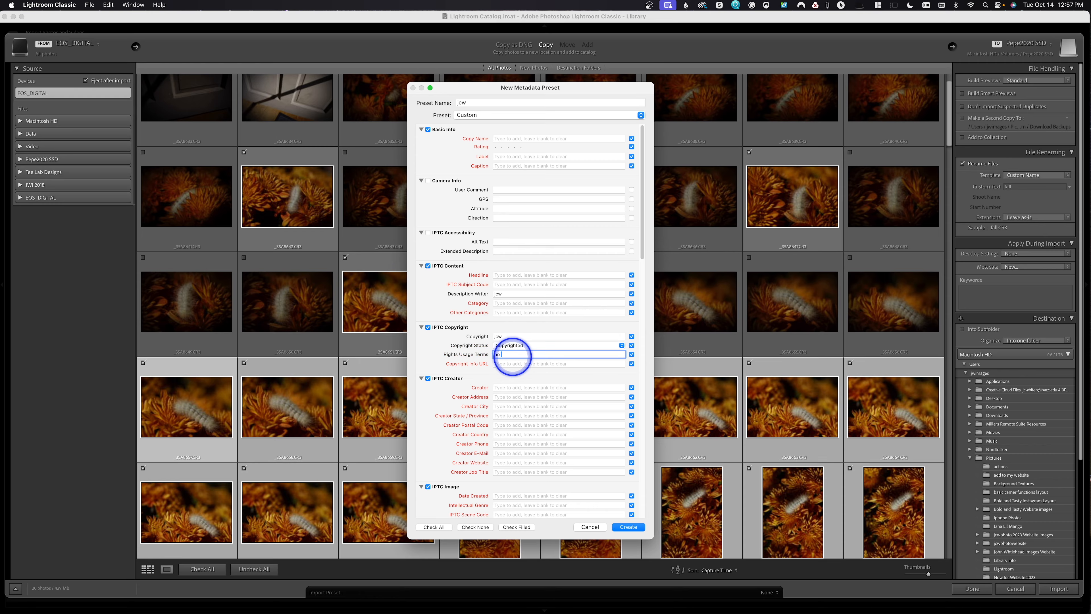
type("no right")
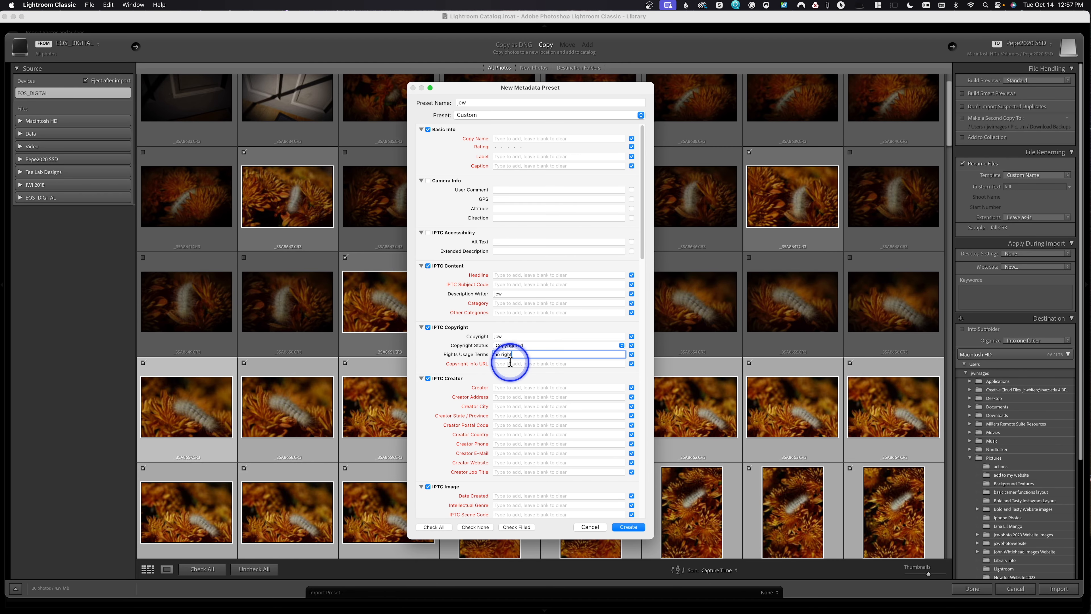
Step: Create the metadata preset and choose jcw as the metadata applied during import
scroll(495, 406, "down", 5)
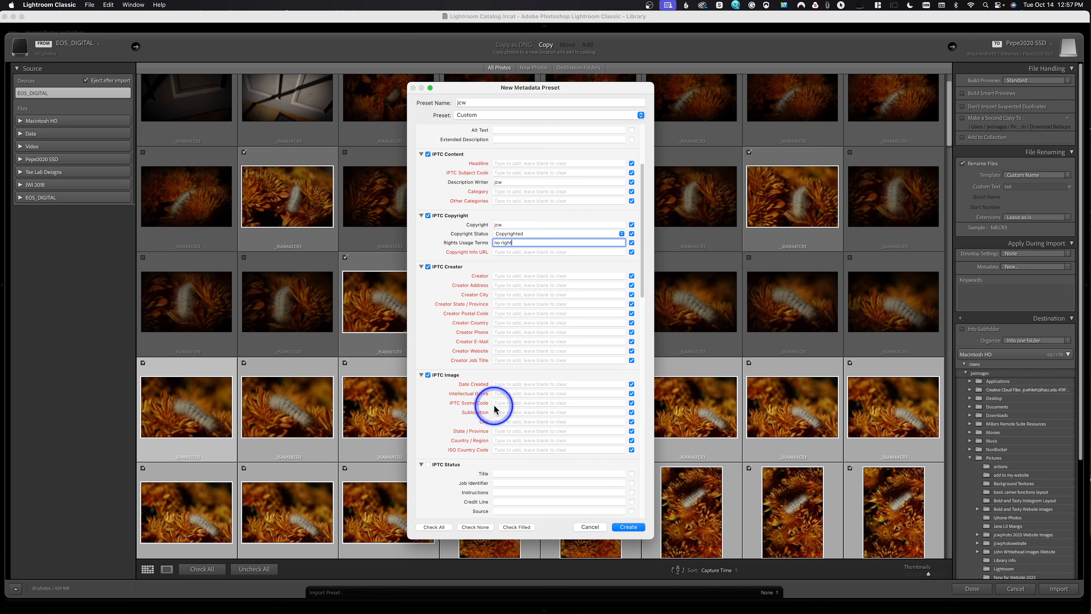
scroll(495, 408, "down", 15)
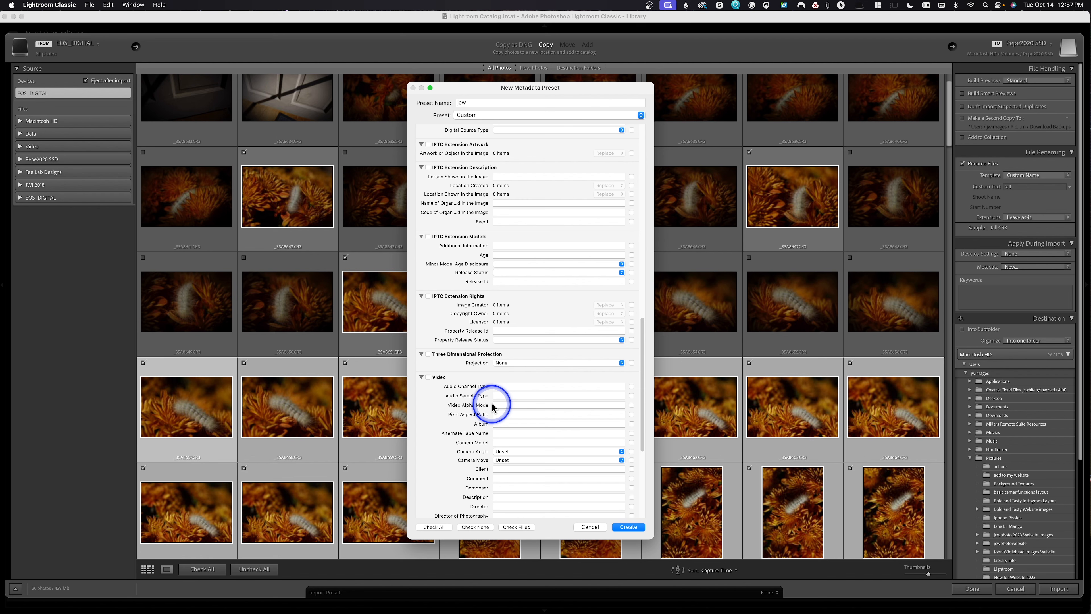
scroll(493, 407, "up", 20)
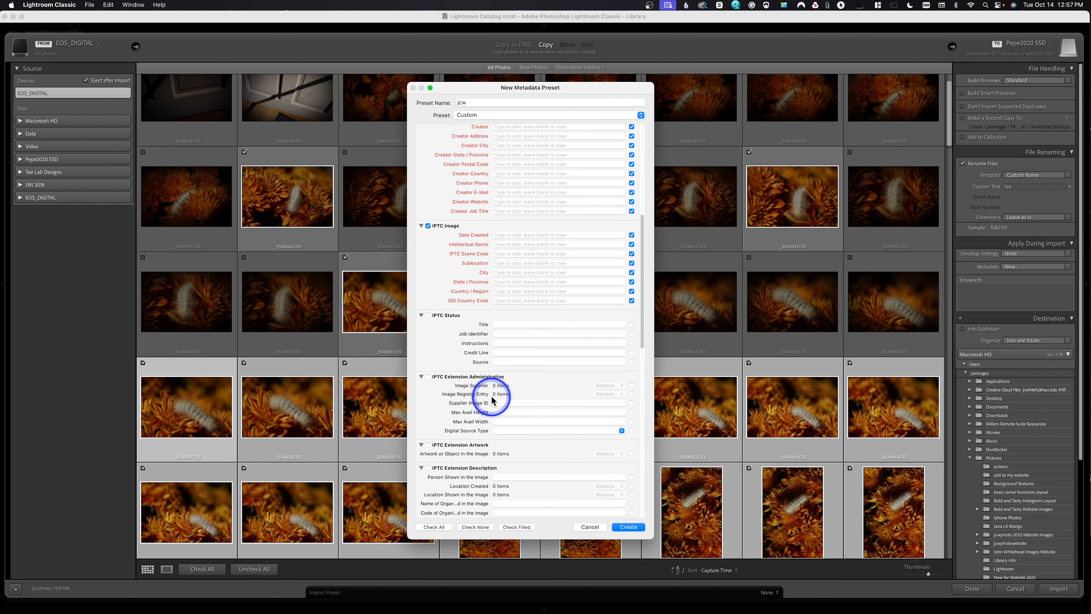
type("t")
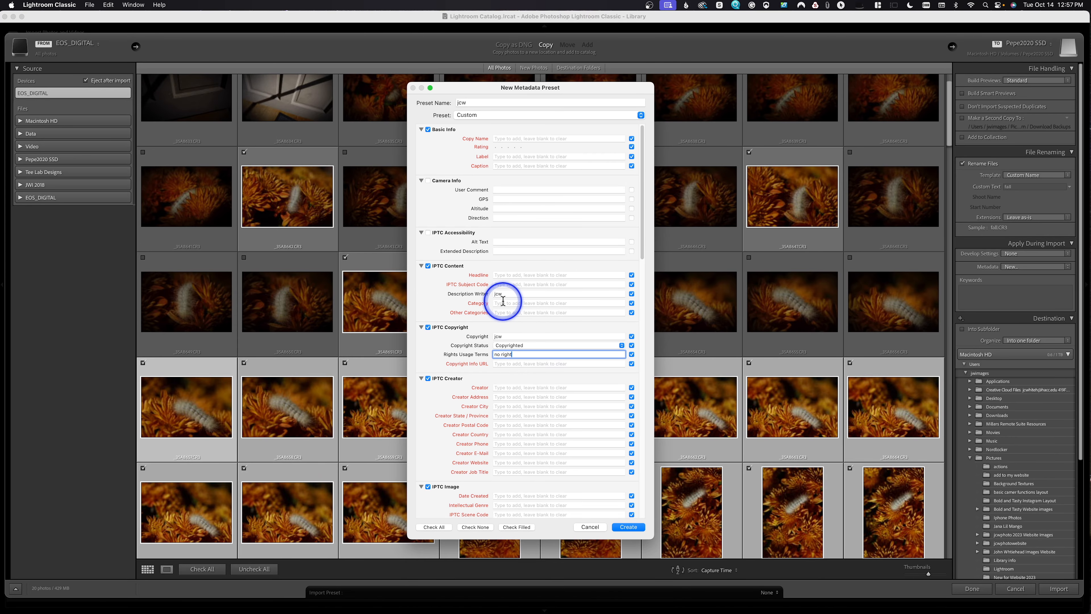
left_click(635, 528)
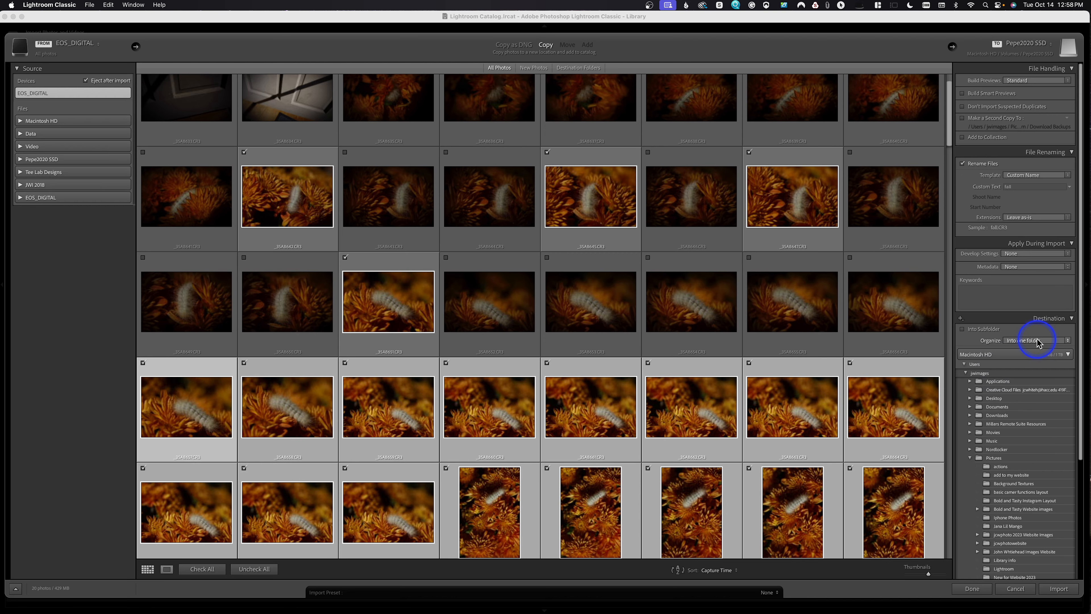
left_click(1033, 267)
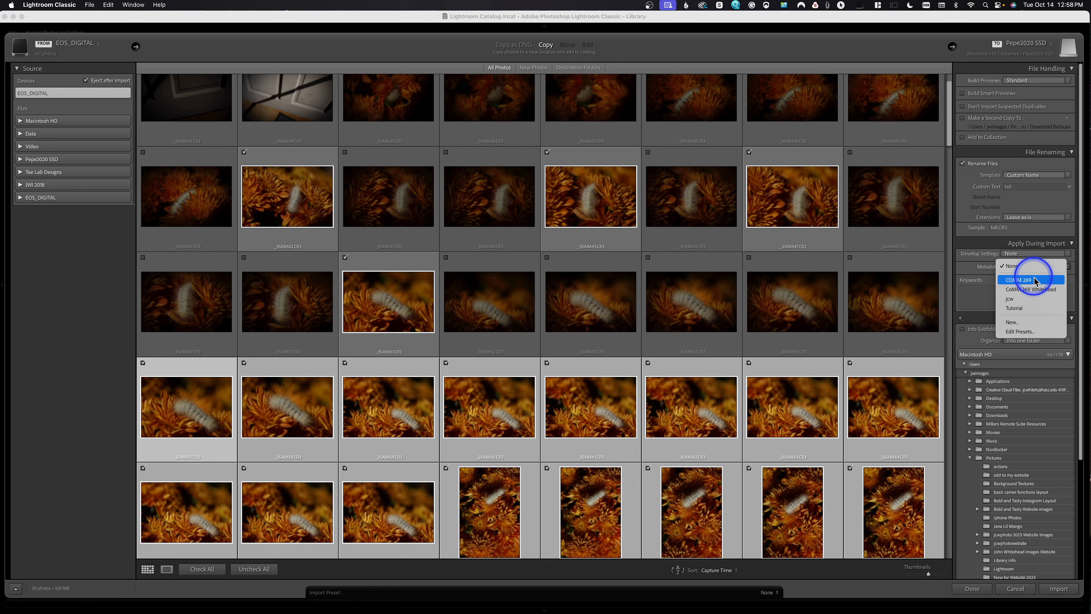
left_click(1033, 298)
left_click(1000, 296)
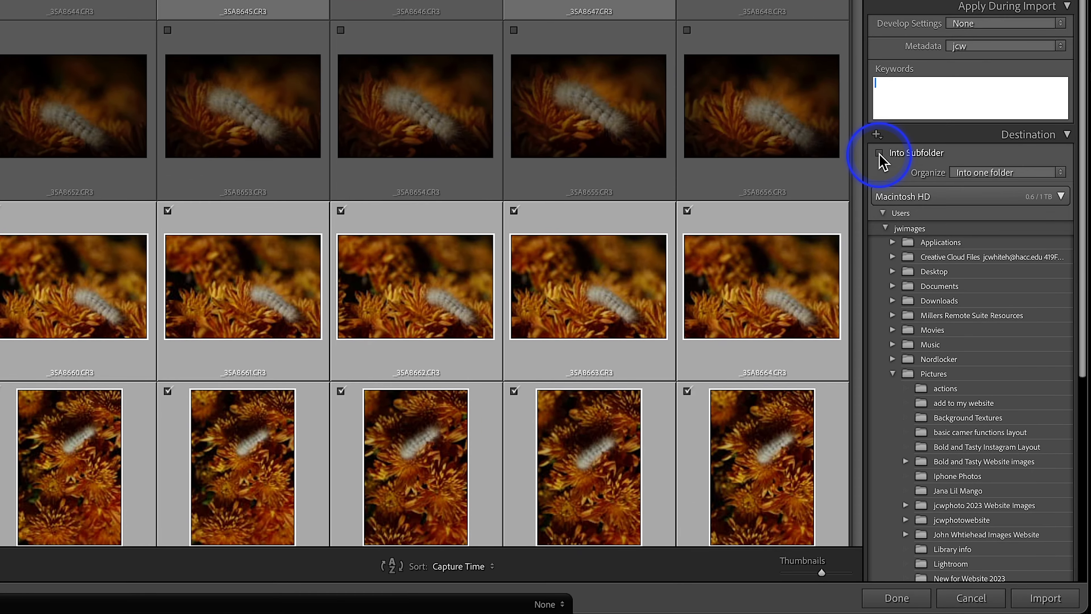
Step: Turn on Into Subfolder for the import destination and organize the photos into one folder
left_click(892, 179)
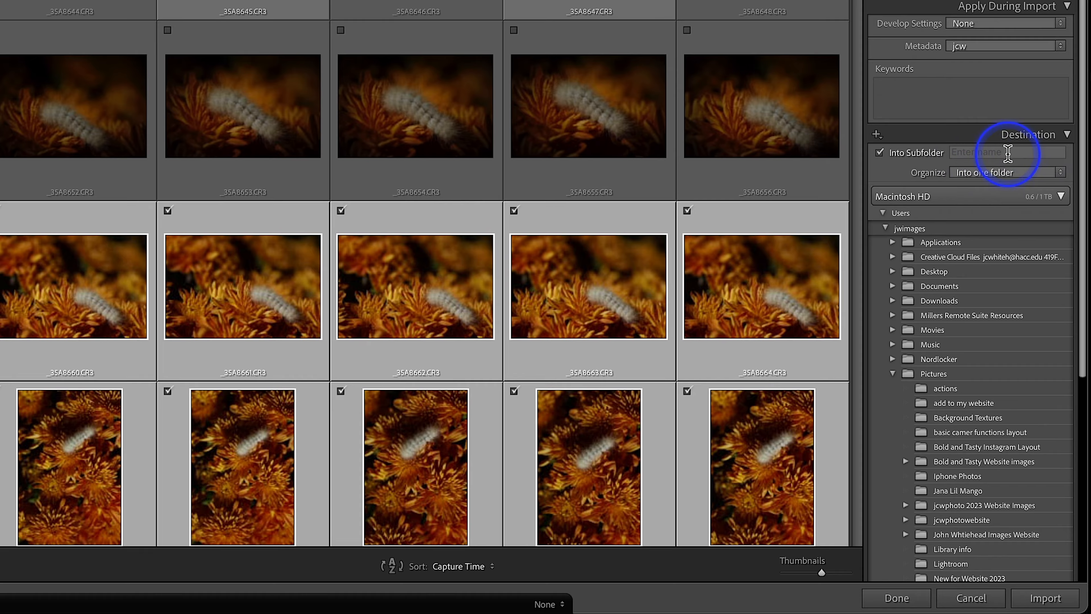
left_click(1061, 173)
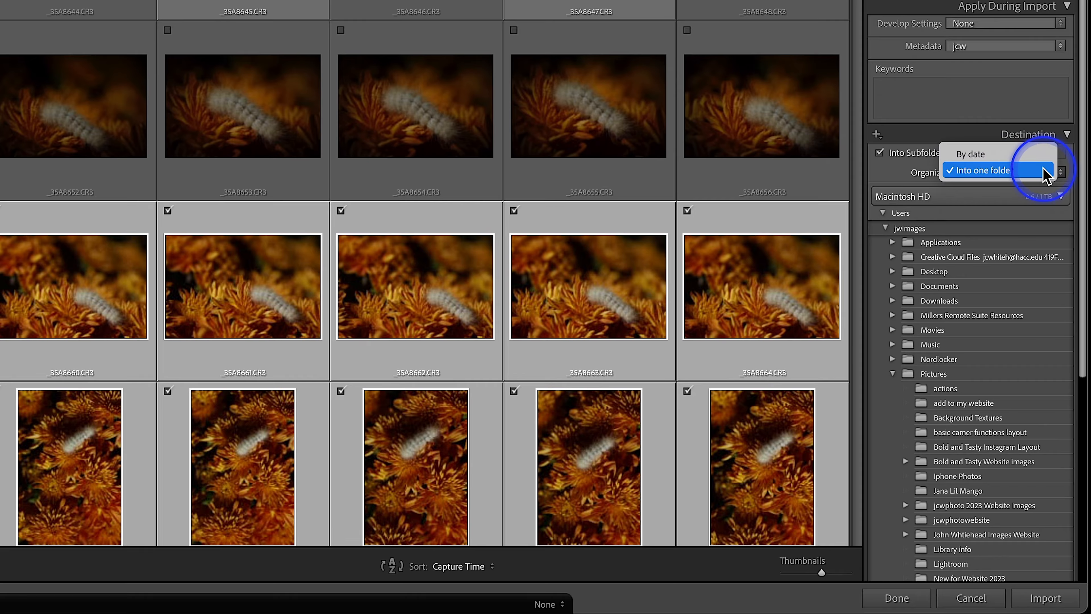
left_click(1033, 164)
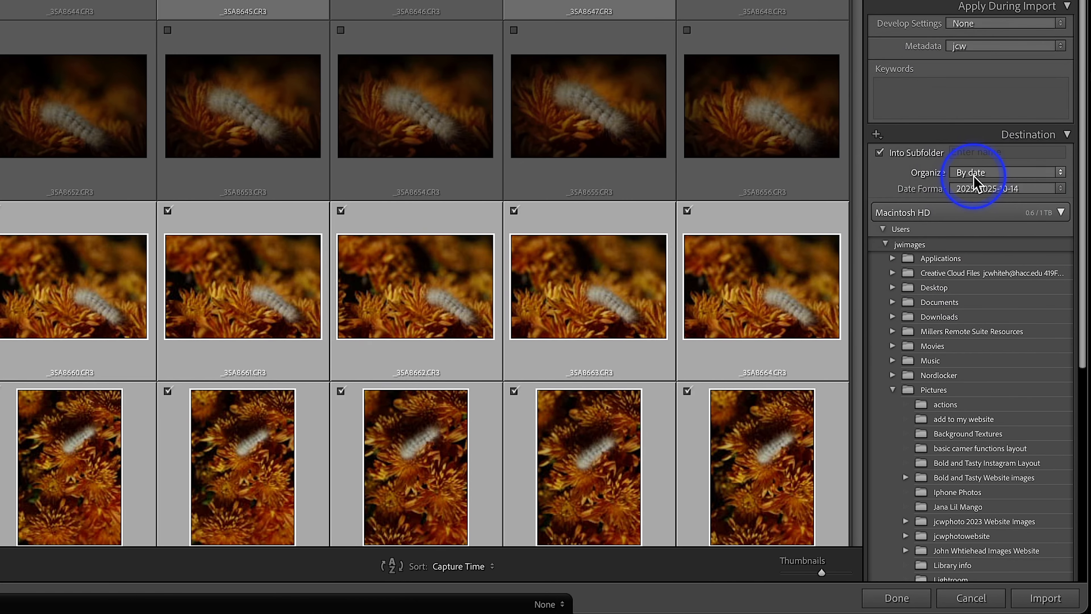
left_click(1061, 172)
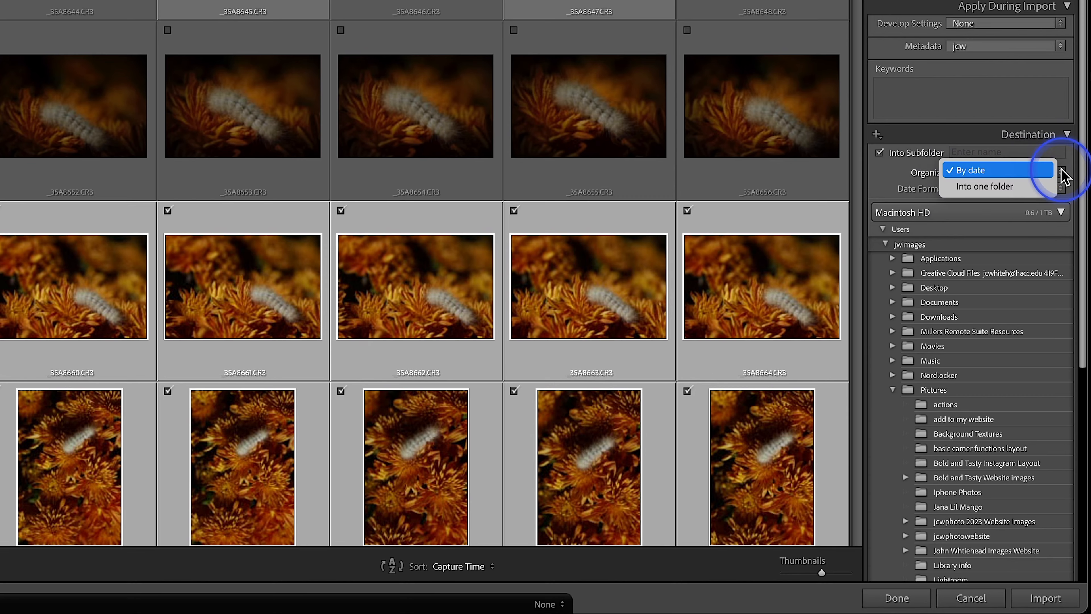
left_click(1037, 191)
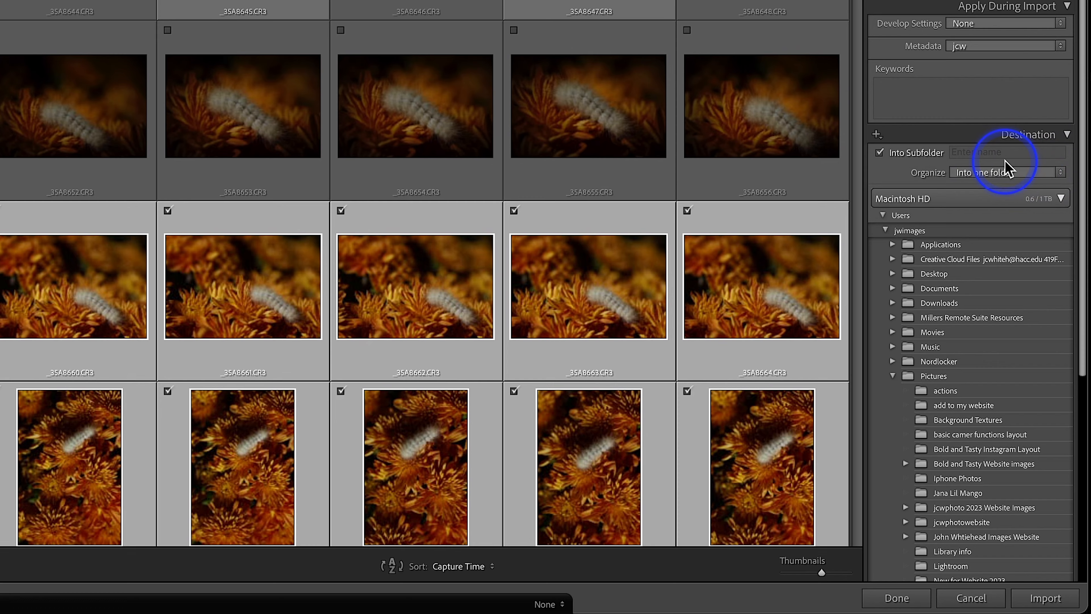
Step: Name the destination subfolder fall-10-14-2025 and import the selected photos
left_click(990, 151)
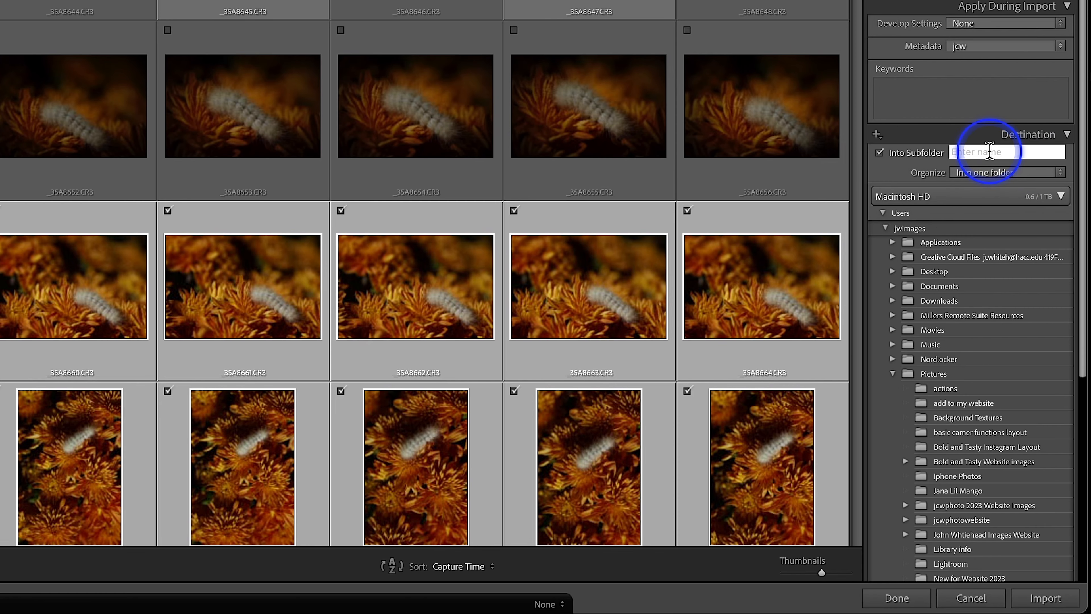
type("fall-10-14-2025")
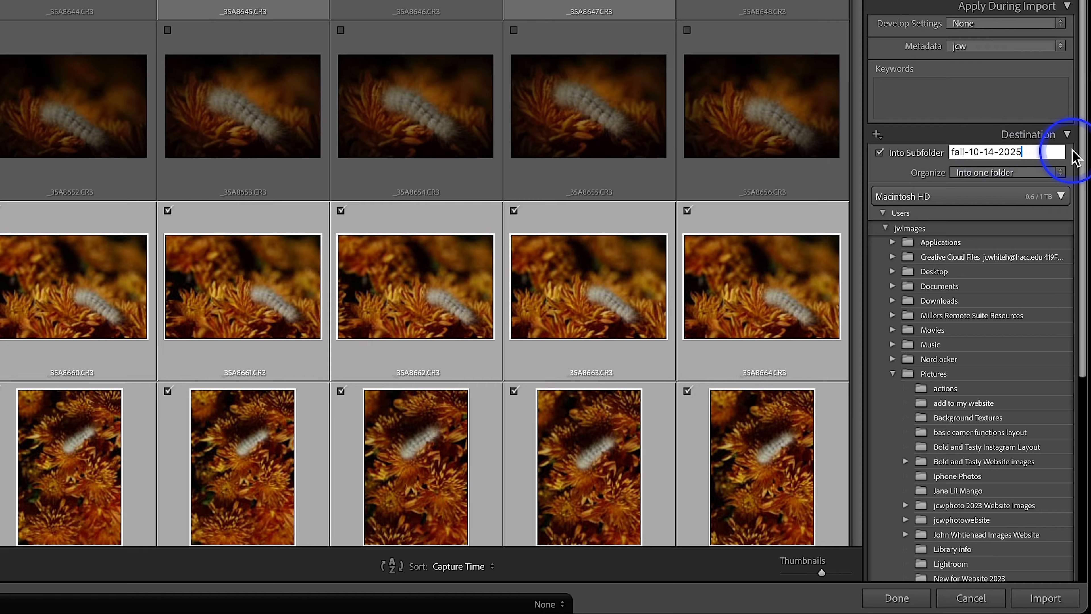
type("/")
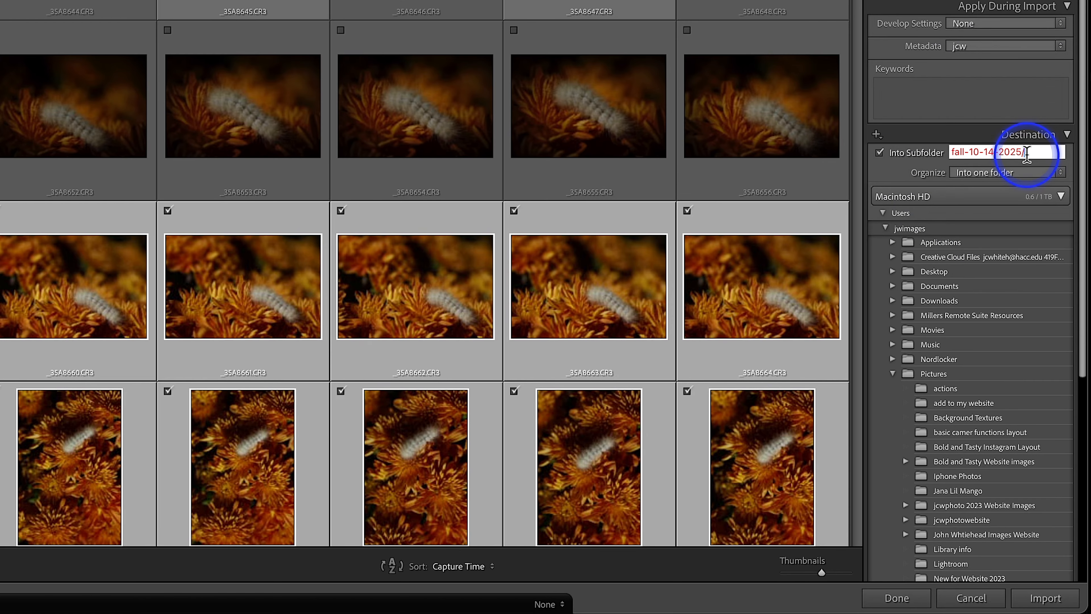
key("BackSpace")
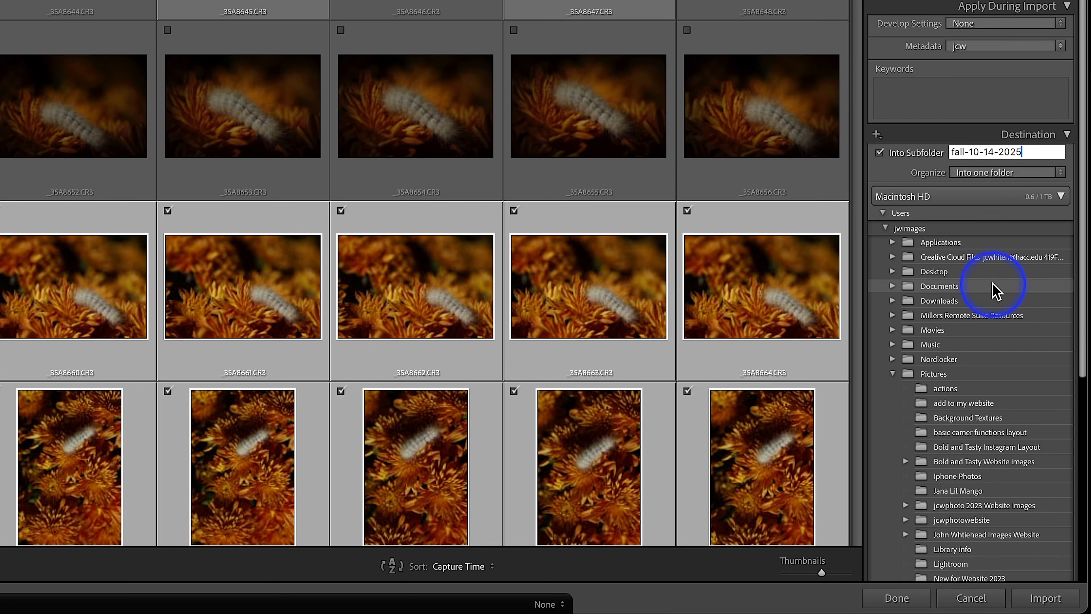
left_click(1046, 599)
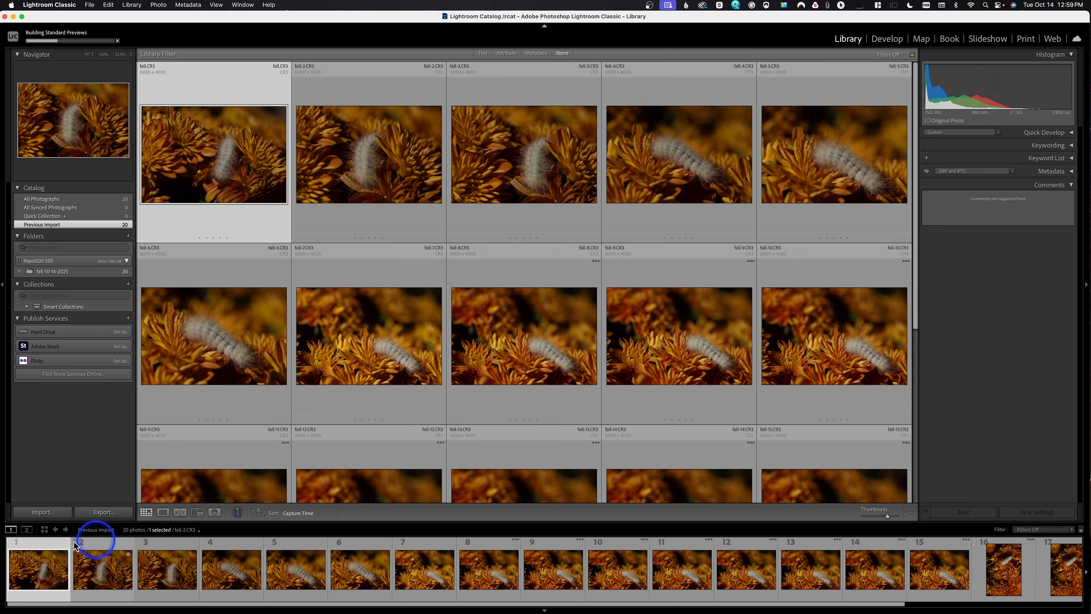
Step: View the first two imported photos at large size in Loupe view
left_click(163, 513)
left_click(503, 260)
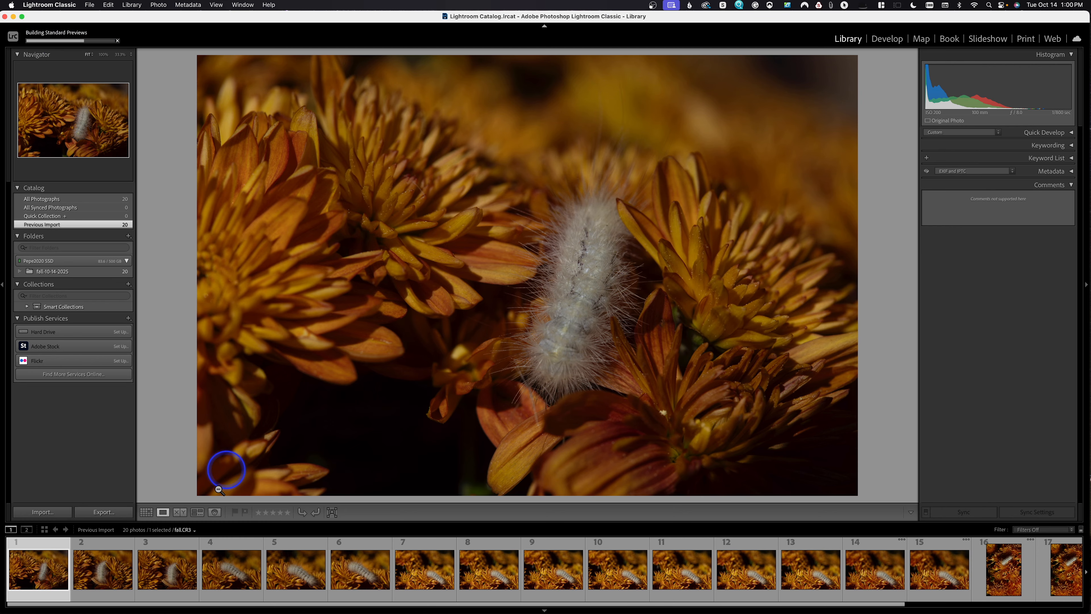
left_click(103, 571)
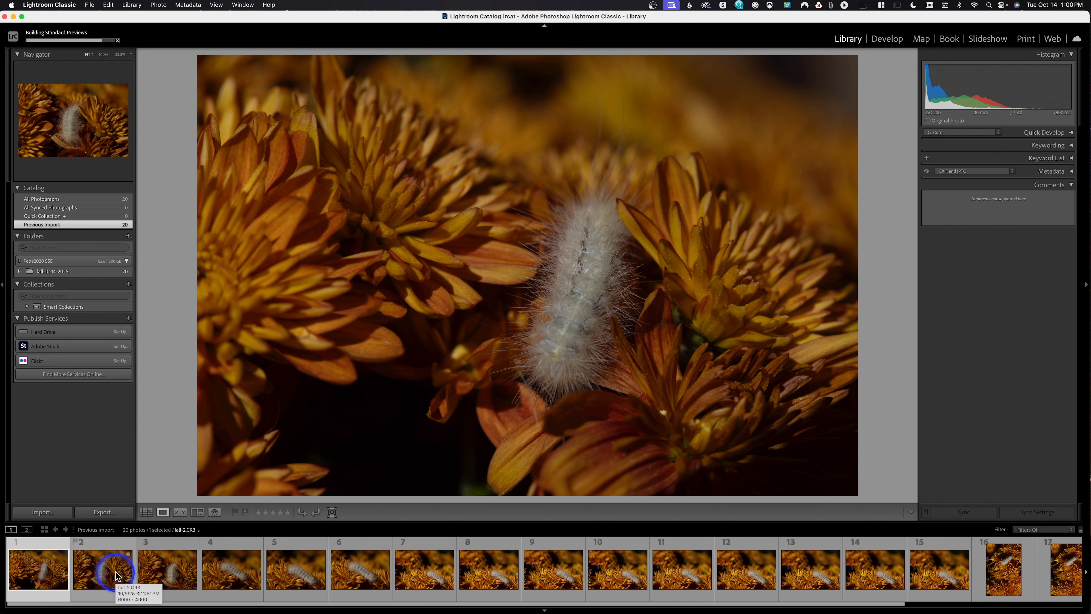
left_click(116, 576)
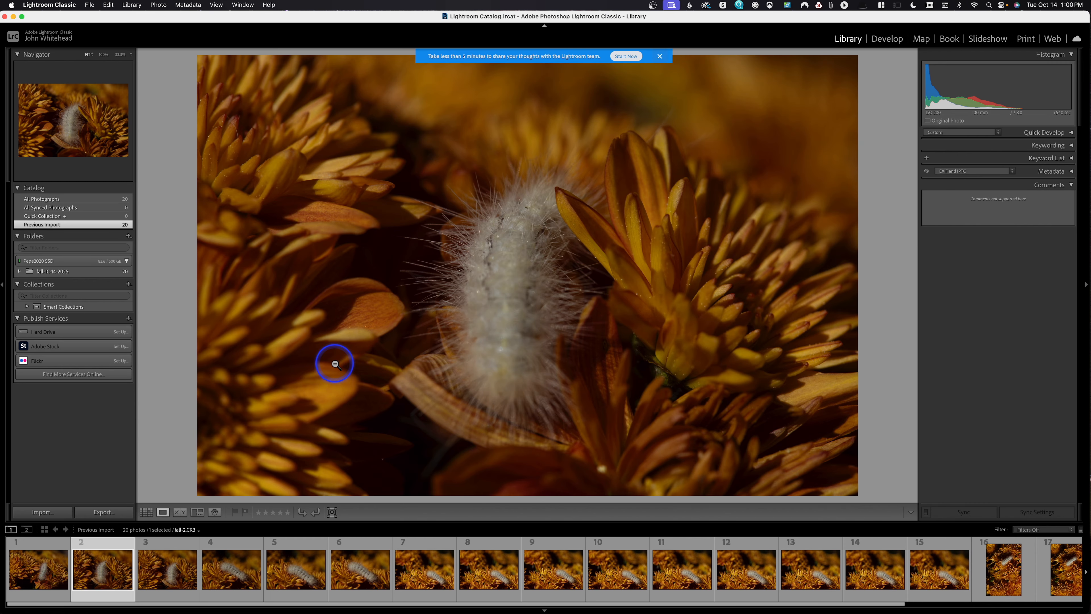